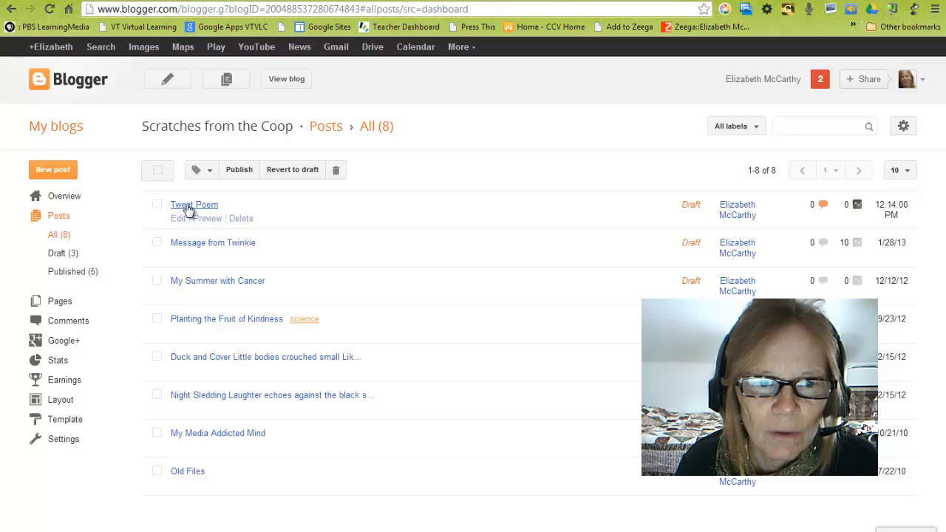
Open the Tweet Poem draft for editing and begin each of the poem's three lines with a tilde (~)
click(177, 223)
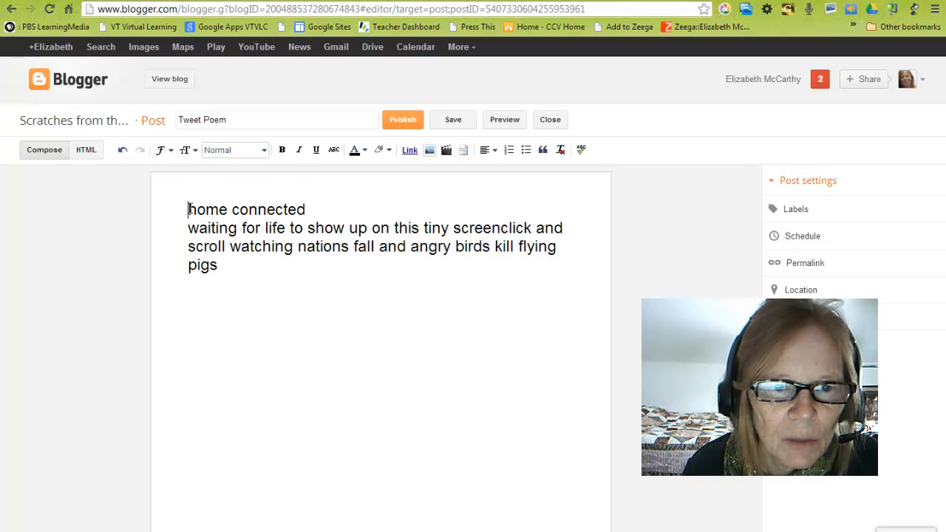
drag(189, 209, 224, 277)
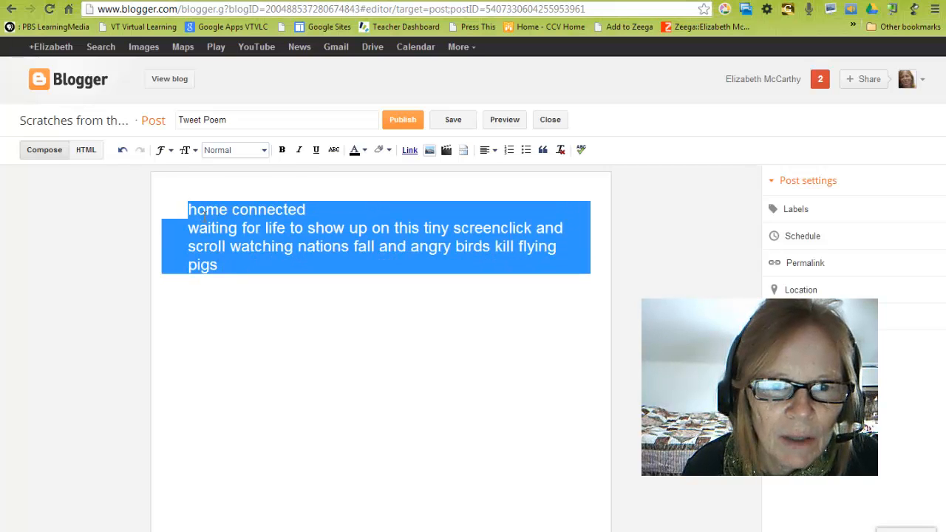
click(301, 298)
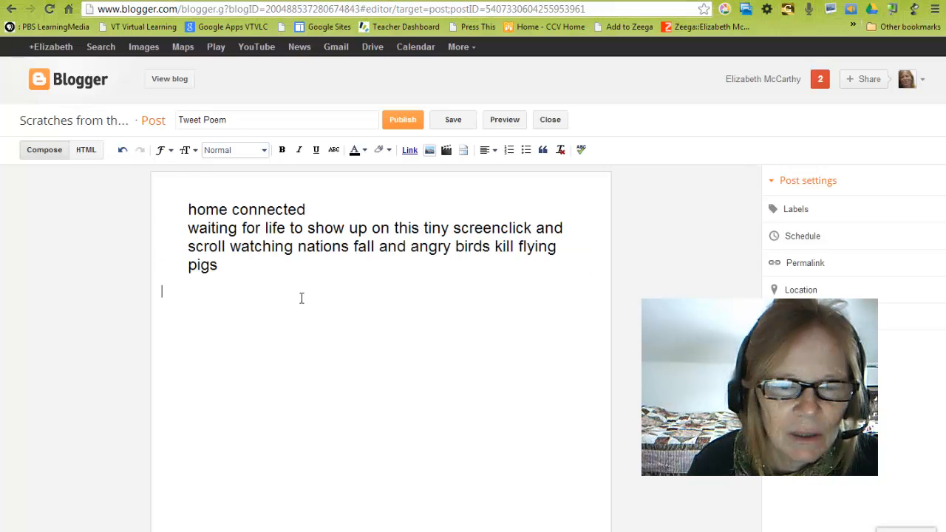
key(ctrl+Home)
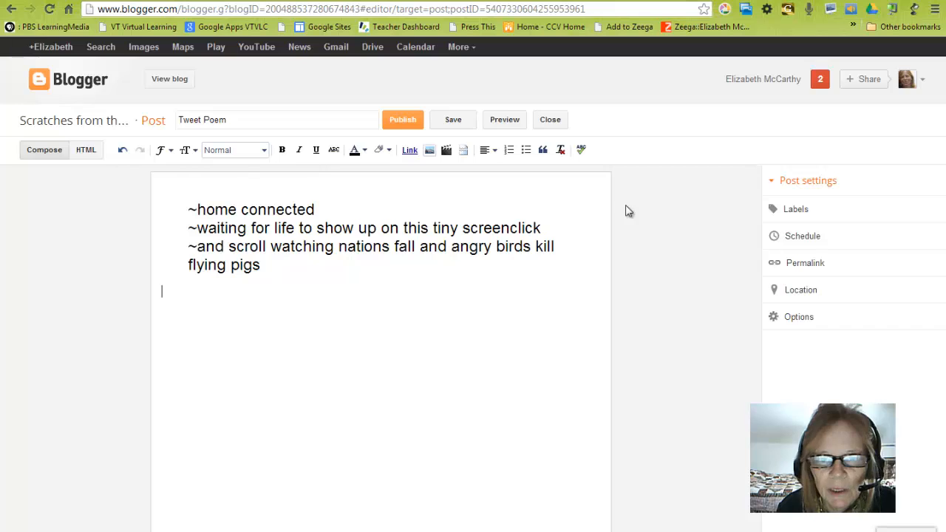
Add the label "twitter" to the post
click(778, 210)
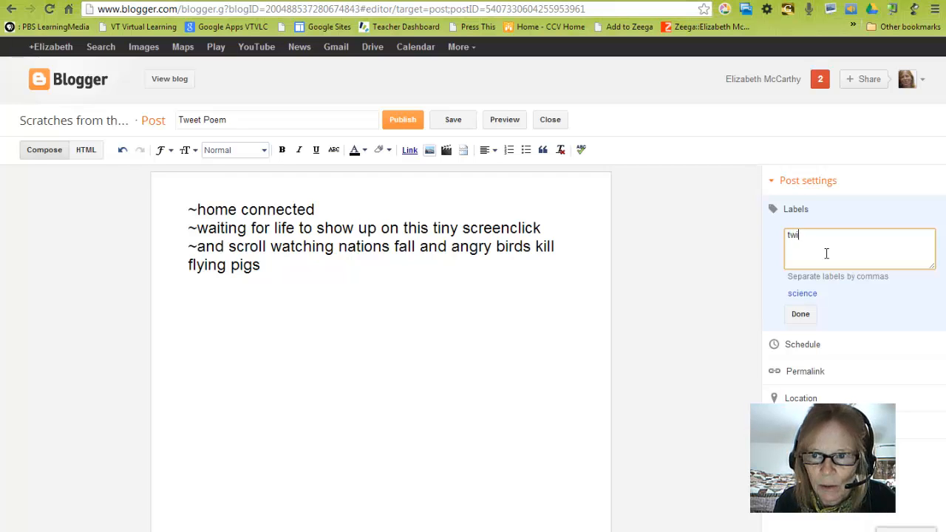
click(801, 314)
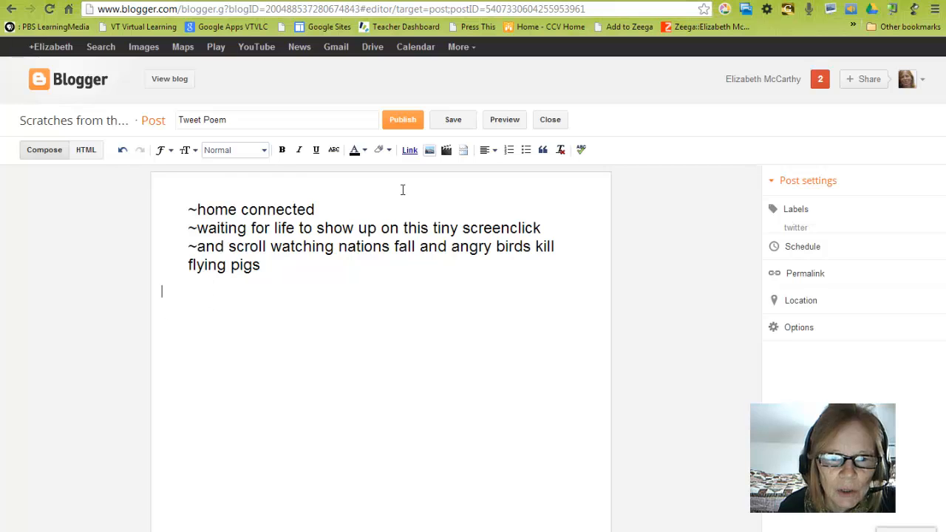
Upload the Twitter-Egypt-revolution picture from the Desktop and insert it into the post below the poem
click(430, 150)
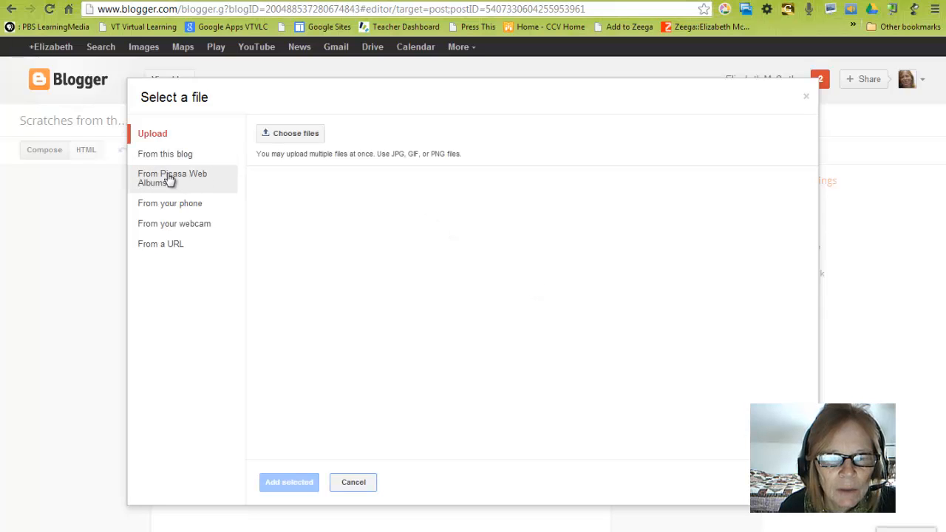
click(309, 136)
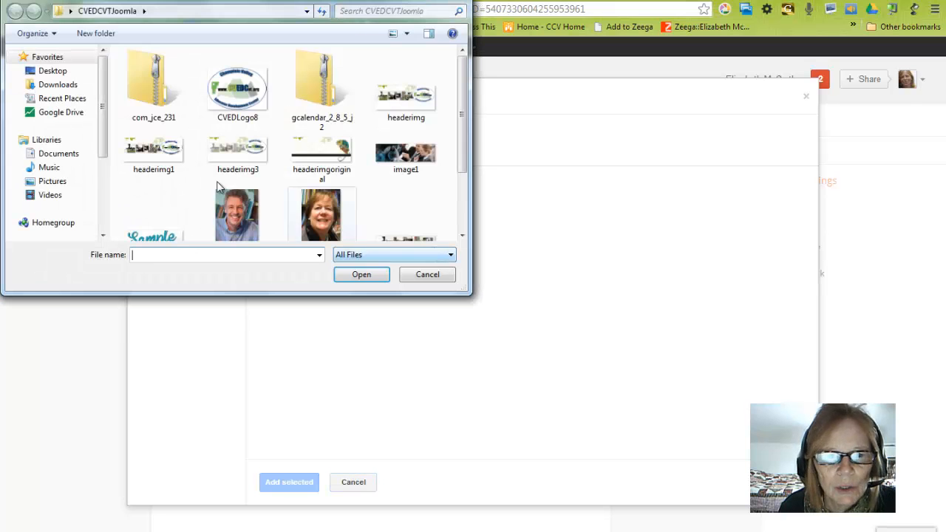
click(53, 71)
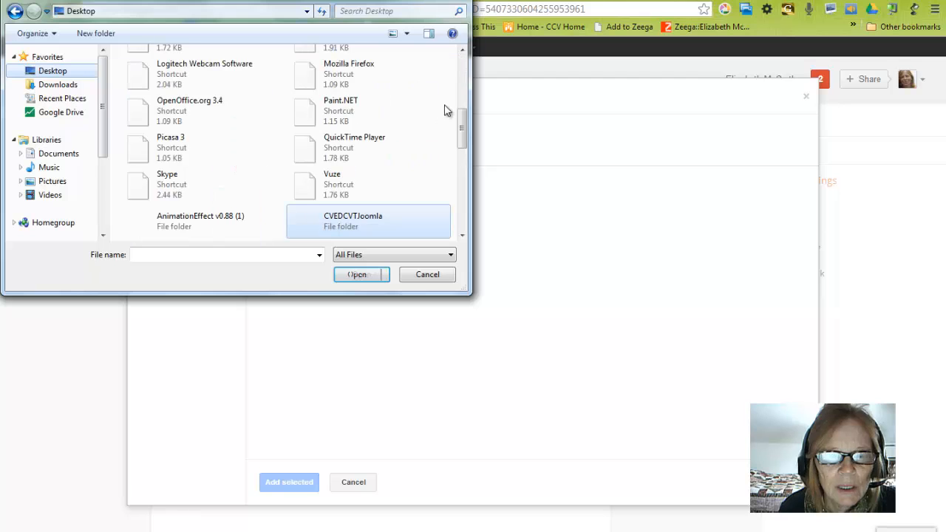
scroll(463, 127, up, 2)
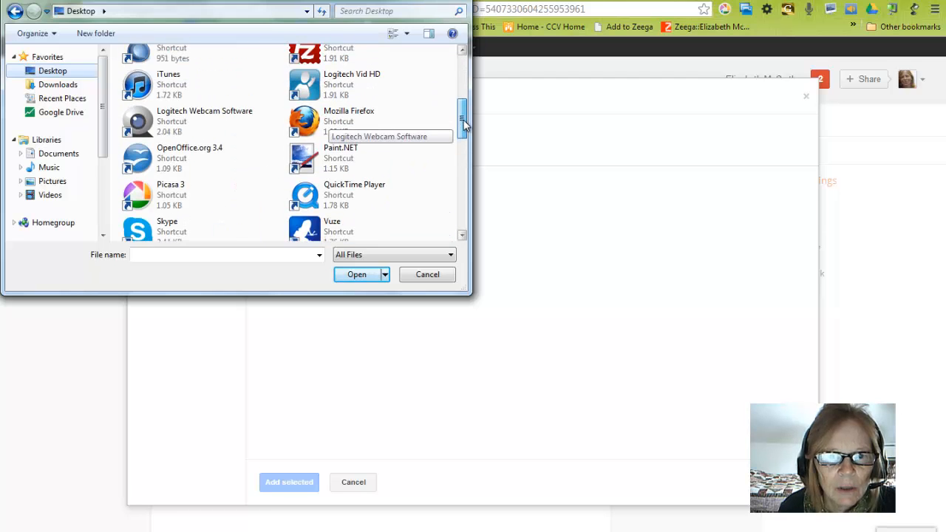
scroll(463, 127, up, 6)
scroll(460, 127, down, 6)
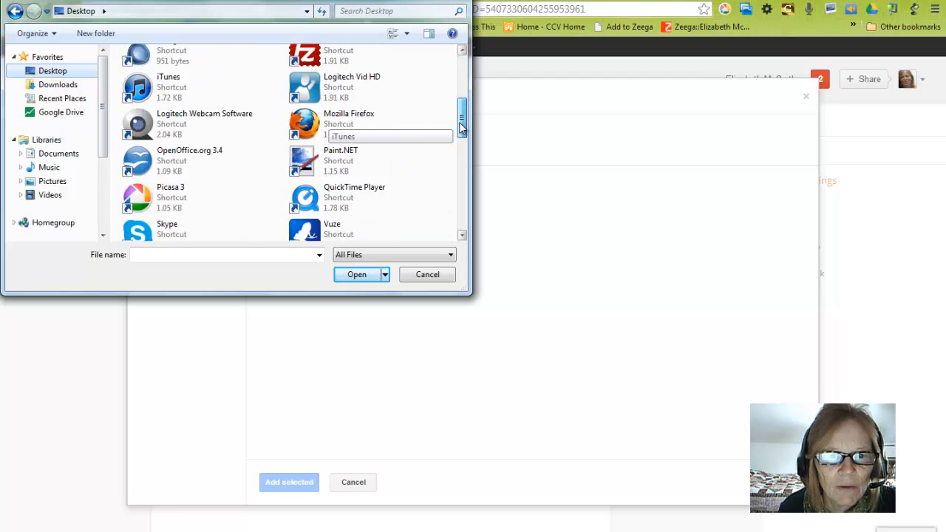
drag(459, 128, 440, 220)
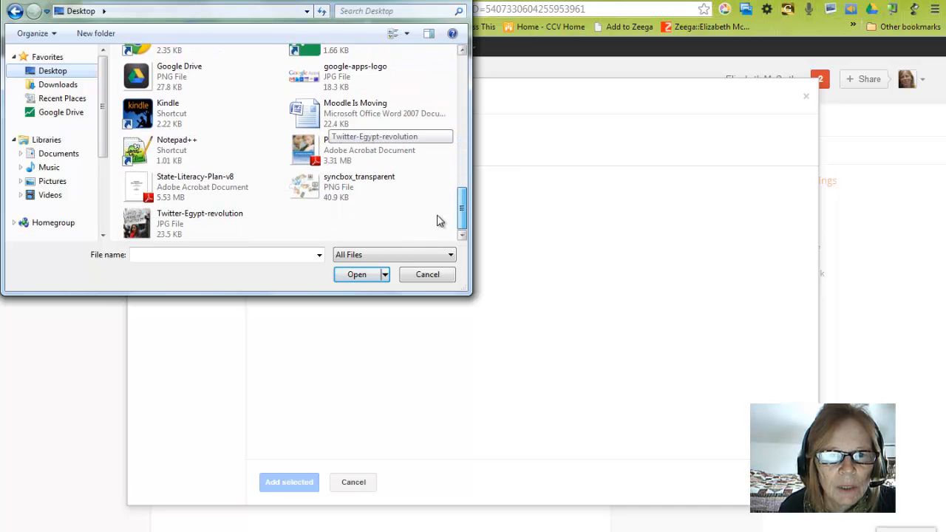
click(189, 231)
click(354, 274)
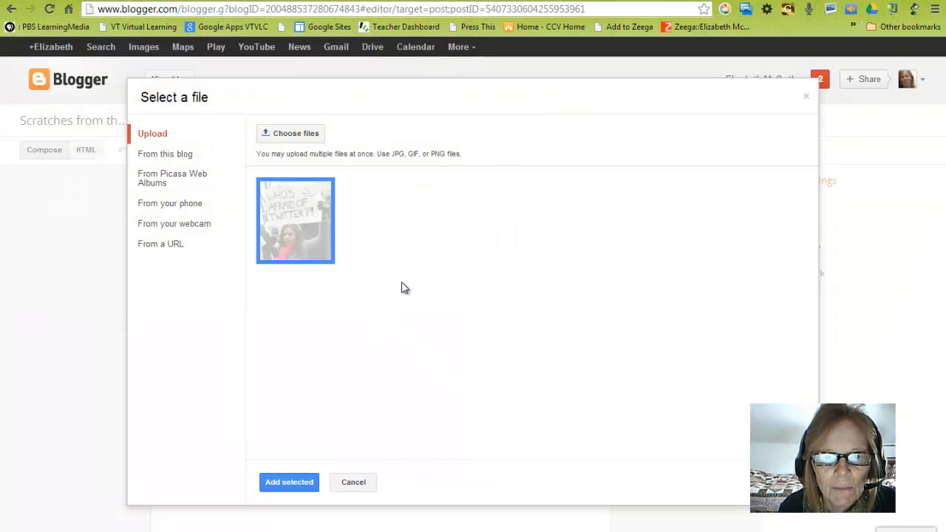
click(289, 483)
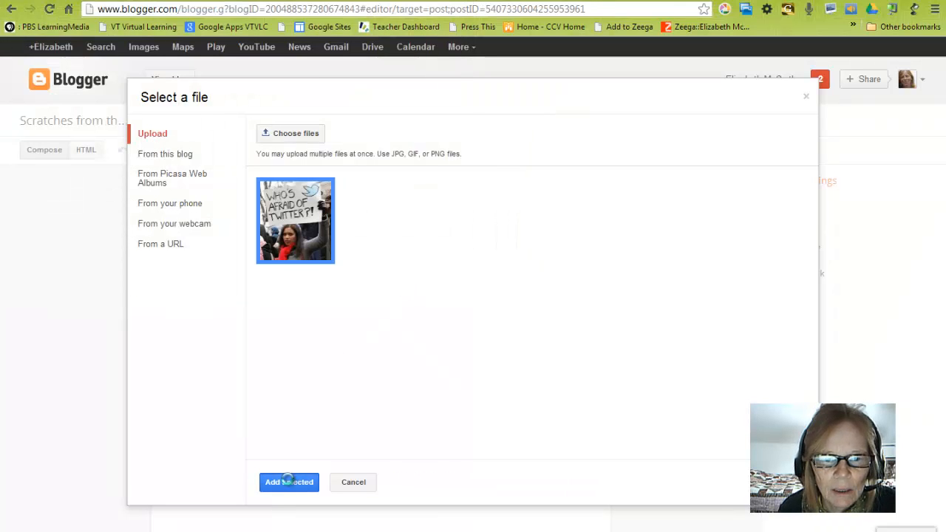
Try left and right alignment on the inserted picture and set it back to centered
click(374, 392)
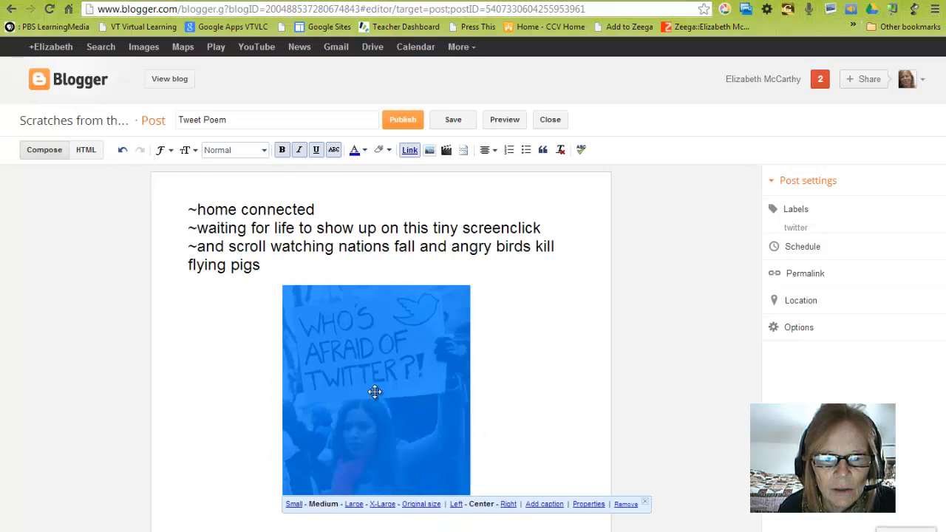
click(490, 358)
click(415, 364)
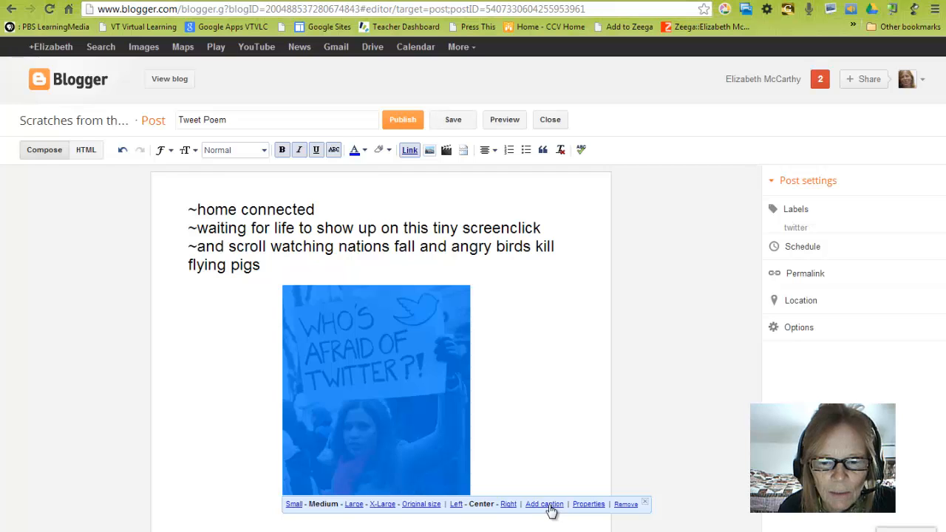
click(456, 505)
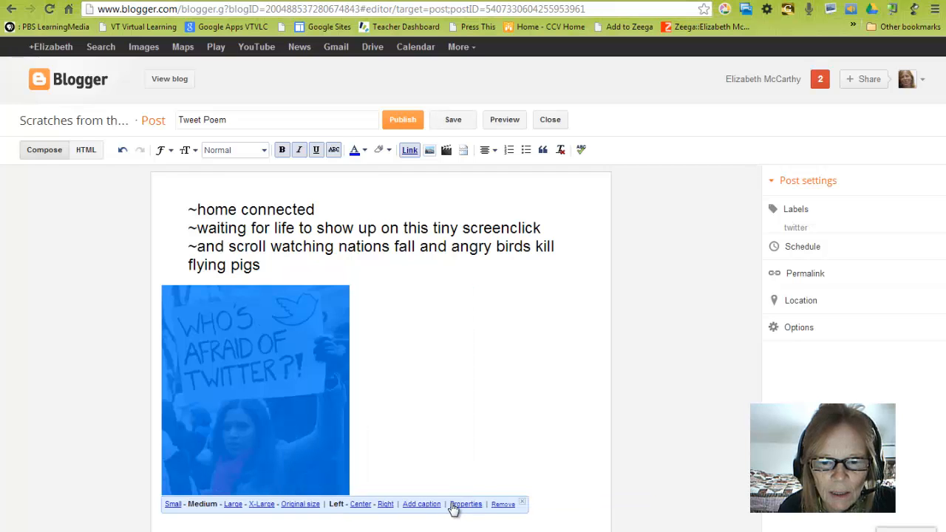
click(392, 505)
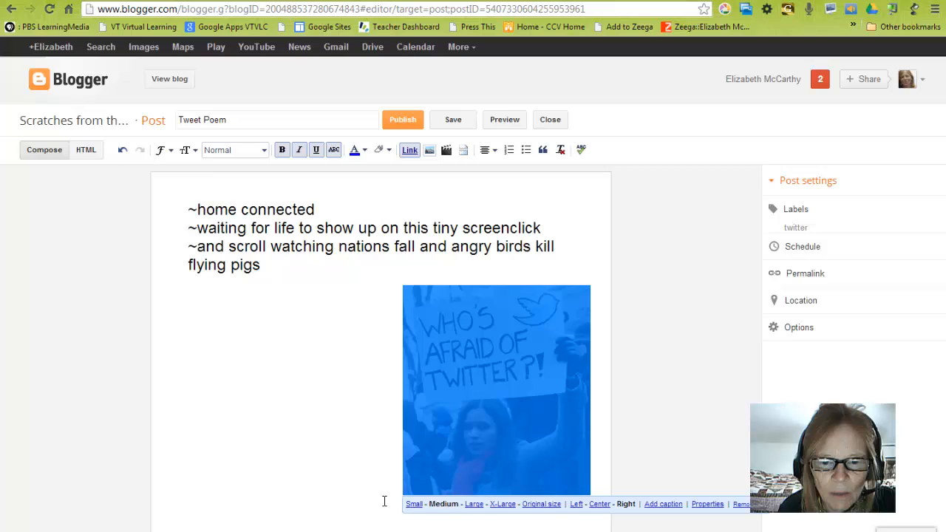
click(596, 506)
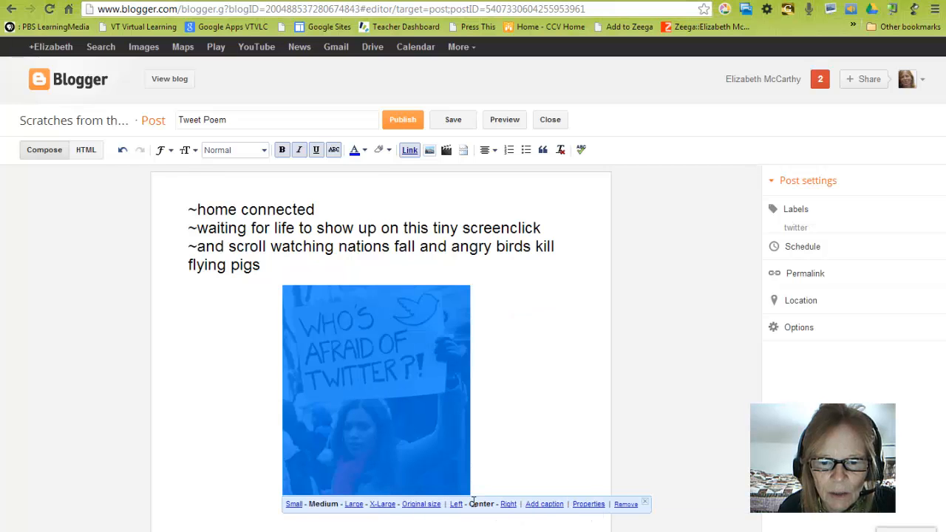
Try the Large size on the picture and set it back to Medium
click(355, 505)
scroll(362, 495, down, 1)
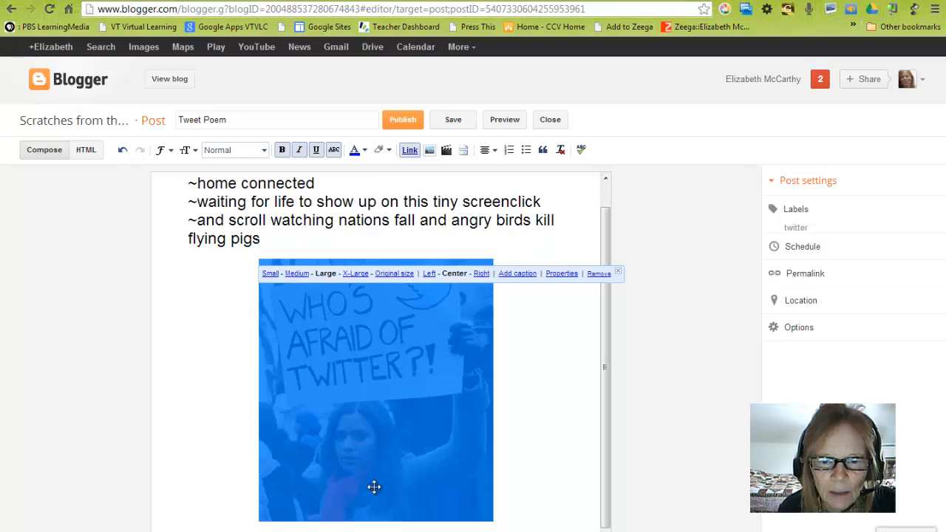
click(297, 273)
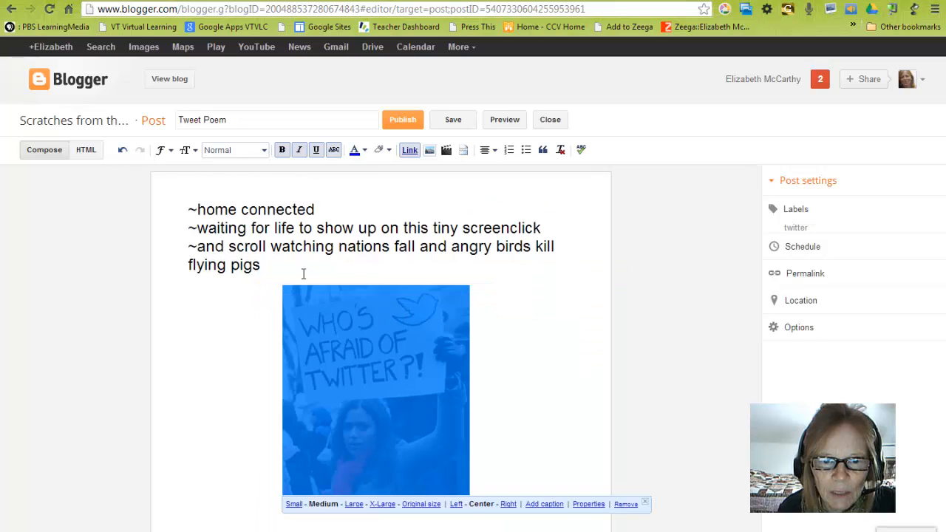
Give the picture the alt text "woman with sign who's afraid of twitter", leaving the title text empty
click(589, 504)
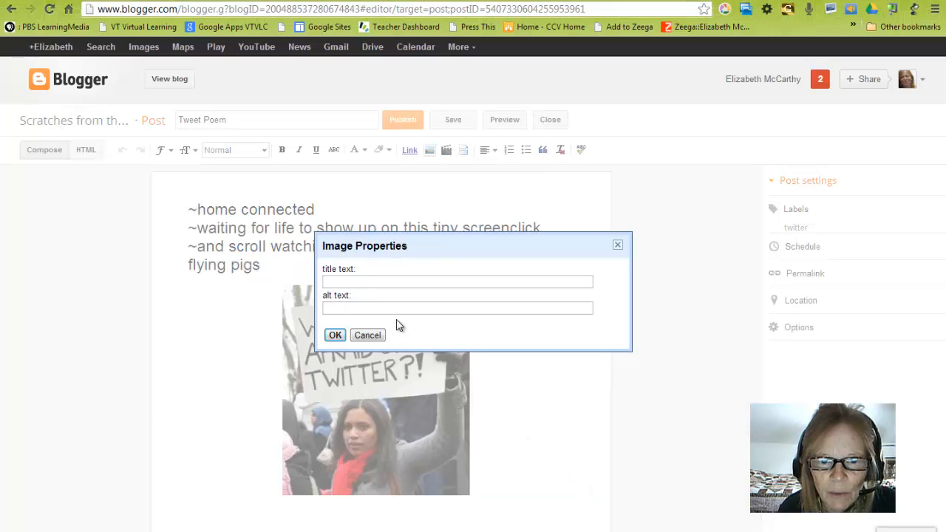
click(363, 279)
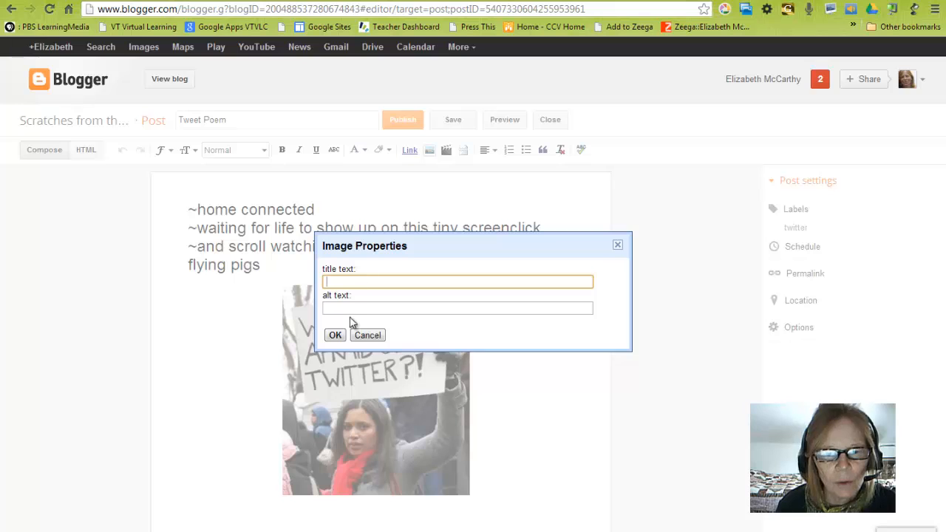
click(351, 308)
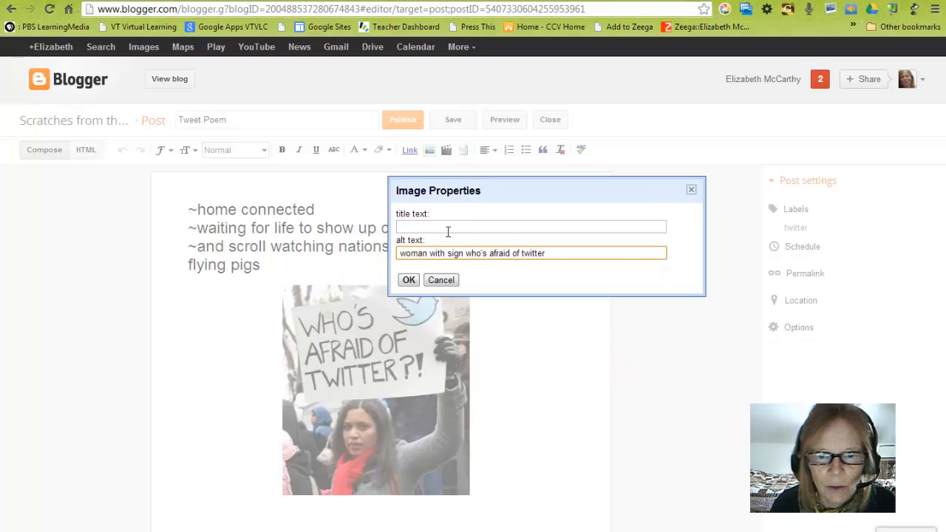
click(409, 279)
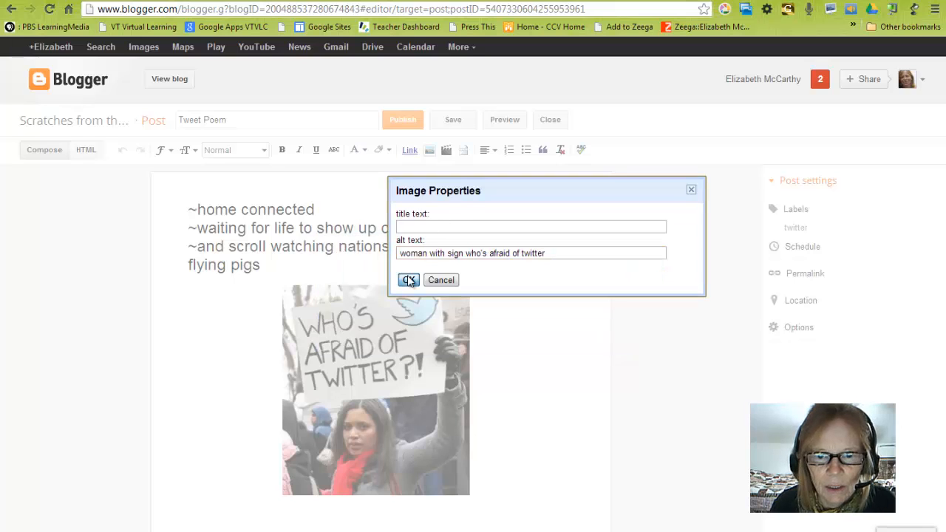
click(505, 442)
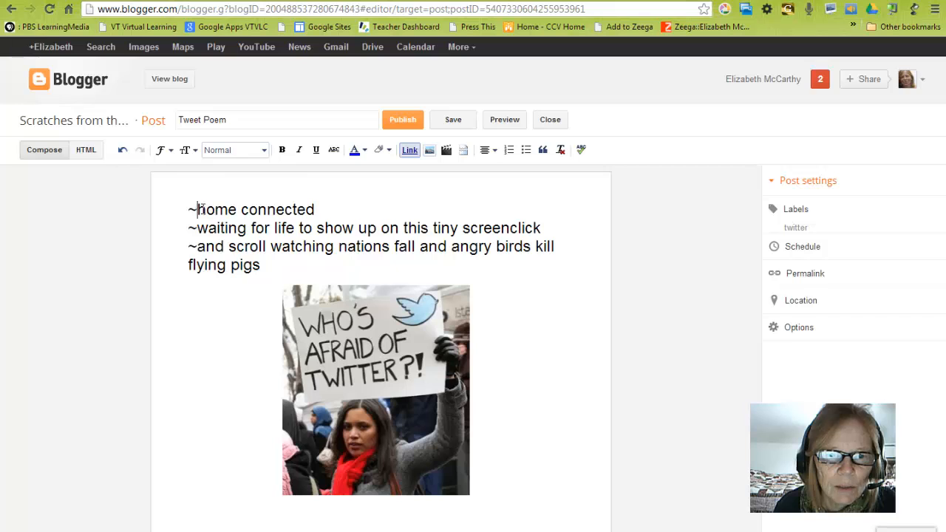
Move the poem text from above the picture to below it
drag(198, 210, 268, 268)
key(ctrl+x)
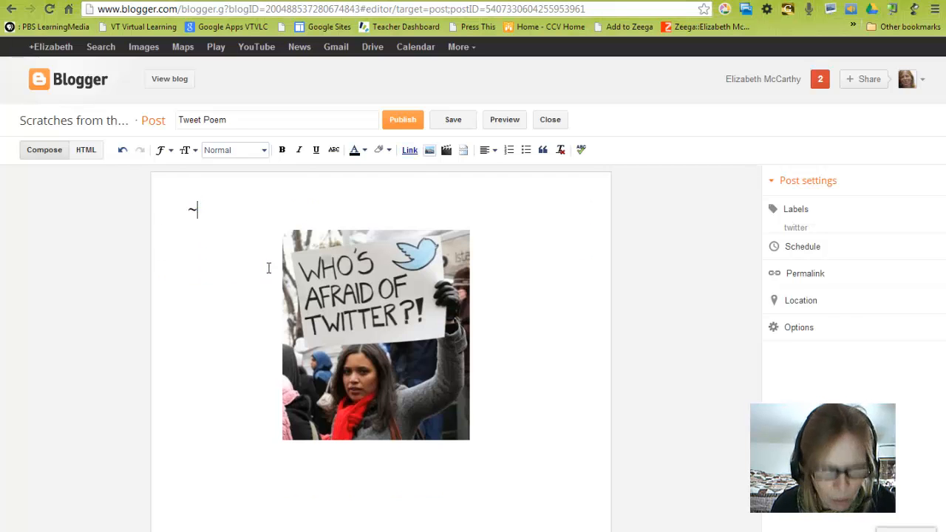
click(397, 486)
key(ctrl+v)
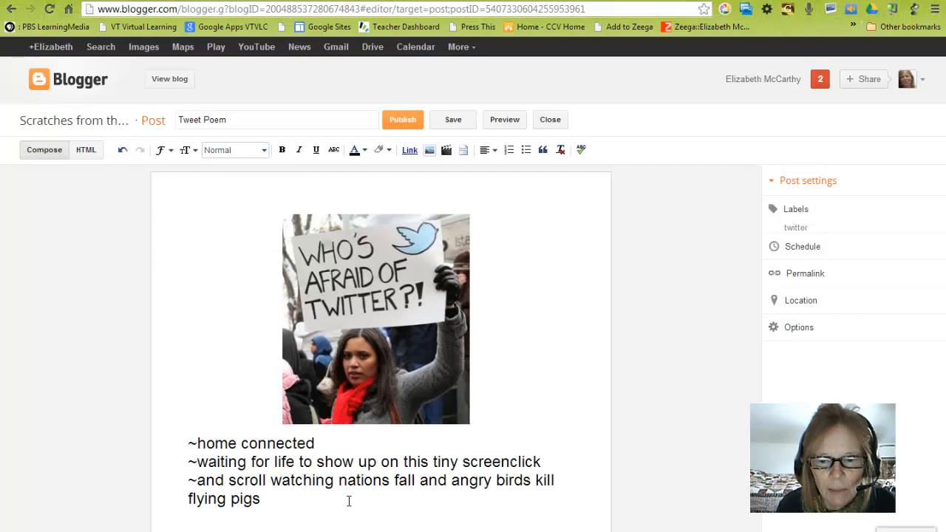
Set the font size of the whole poem, including its first tilde, to Normal
drag(267, 499, 193, 443)
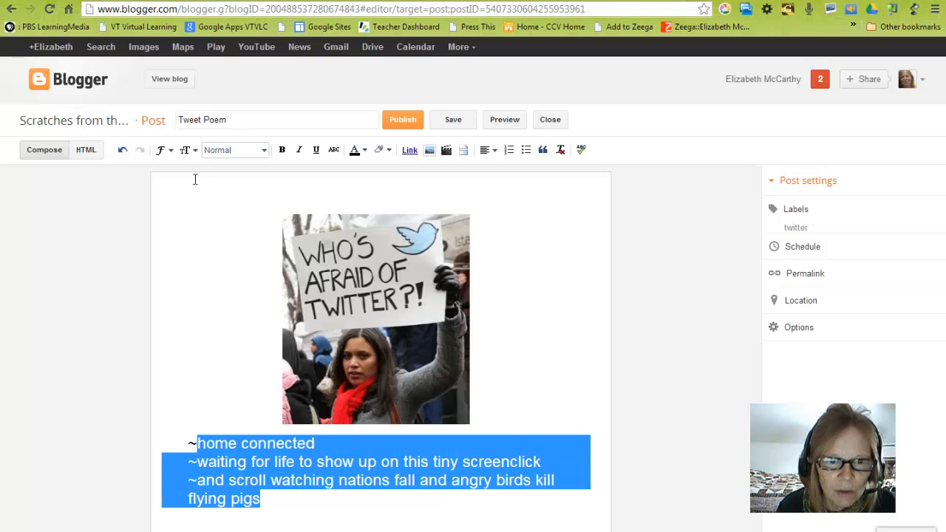
click(161, 150)
click(185, 151)
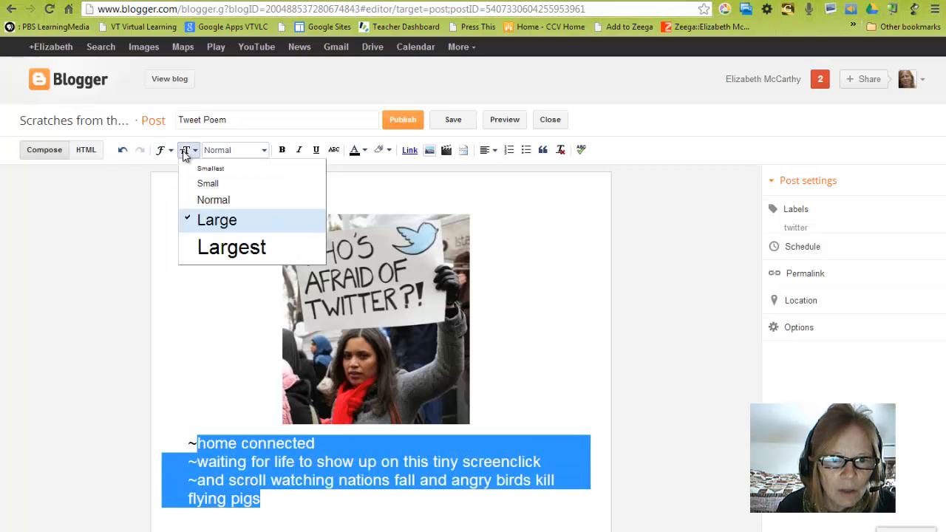
click(214, 200)
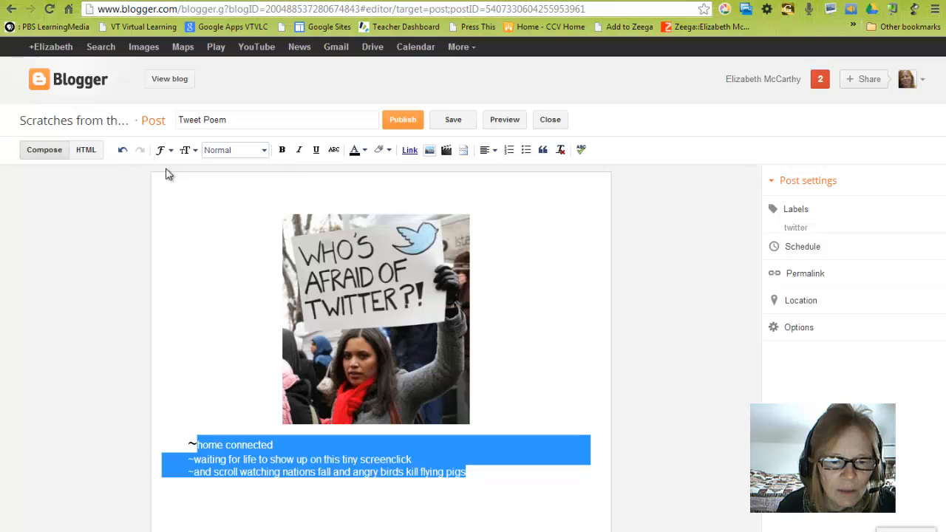
drag(185, 443, 501, 488)
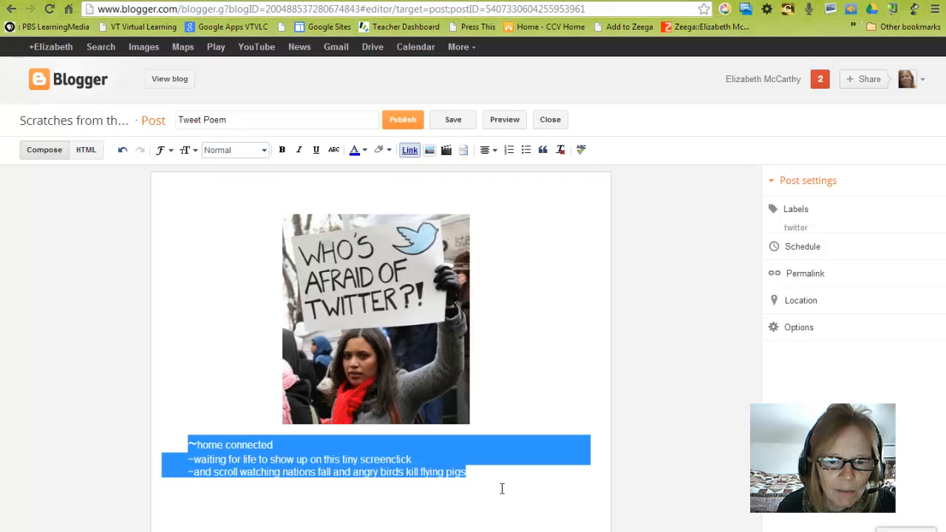
click(161, 150)
click(186, 150)
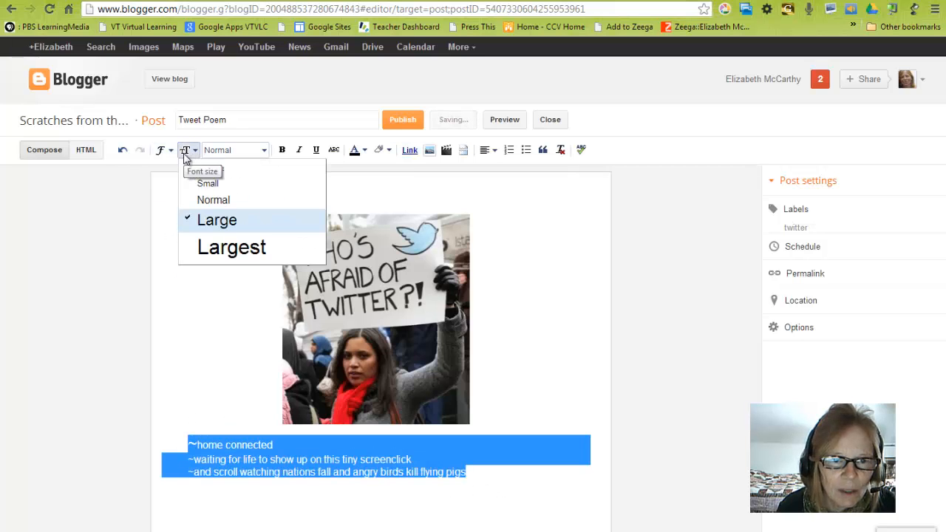
click(213, 202)
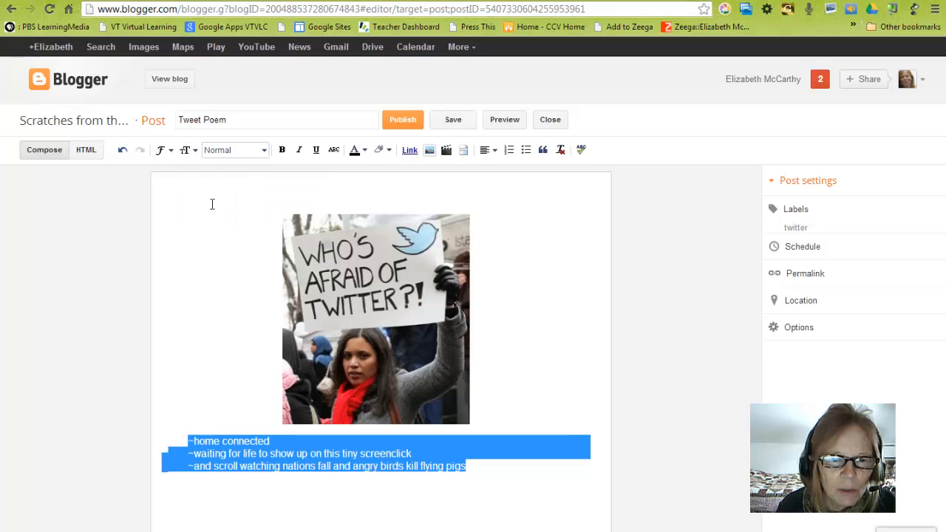
Set the font size of the whole selected poem to Large
click(160, 150)
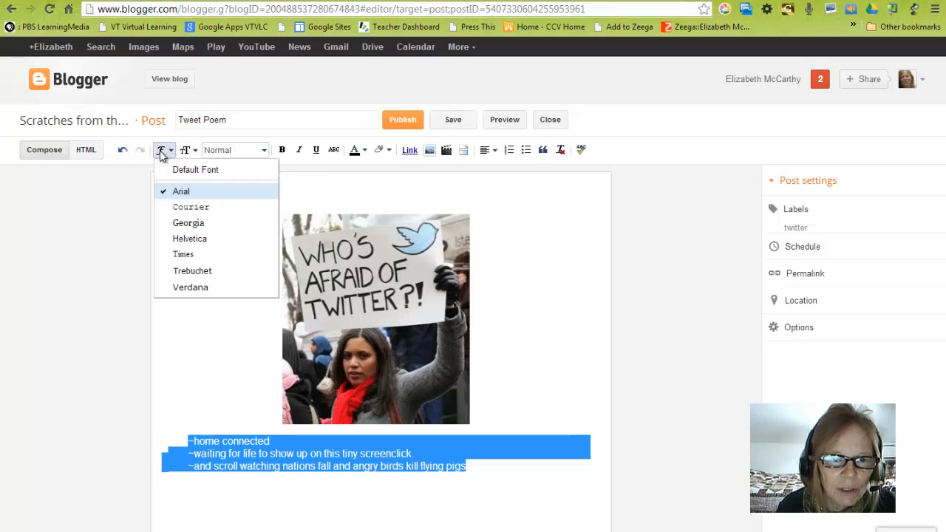
click(185, 151)
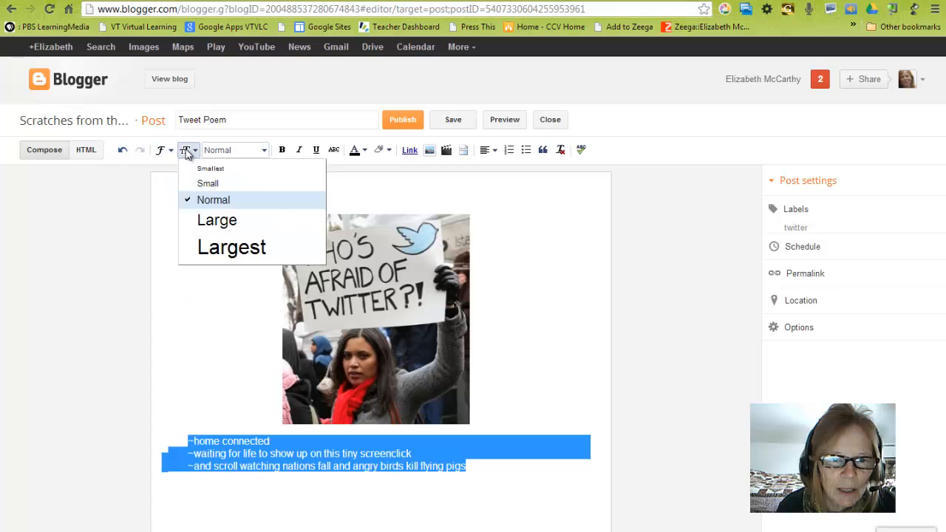
click(185, 151)
click(186, 151)
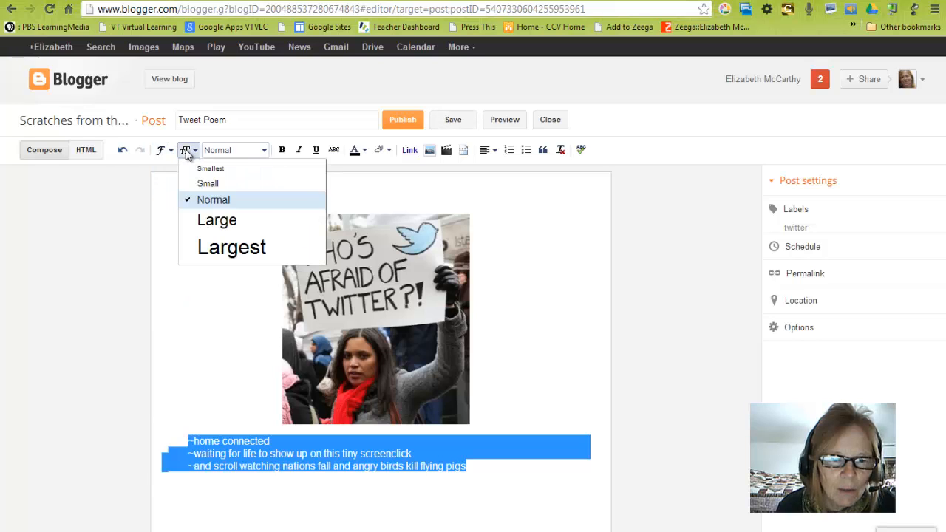
click(212, 222)
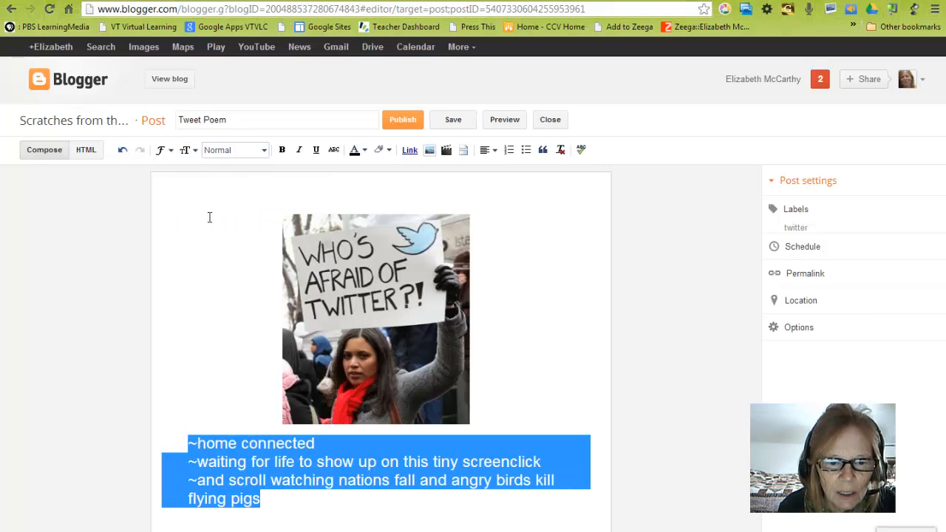
click(185, 343)
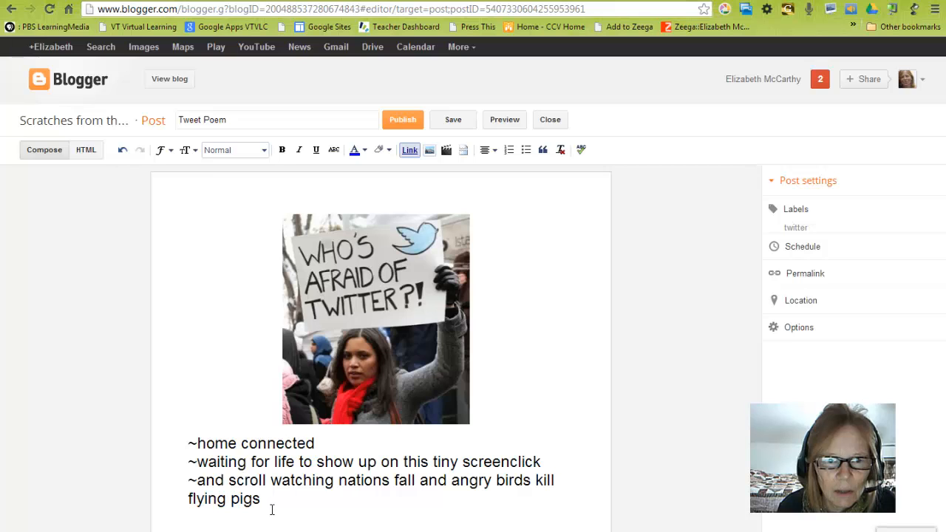
Change the font of the whole poem below the picture to Times
drag(261, 500, 186, 431)
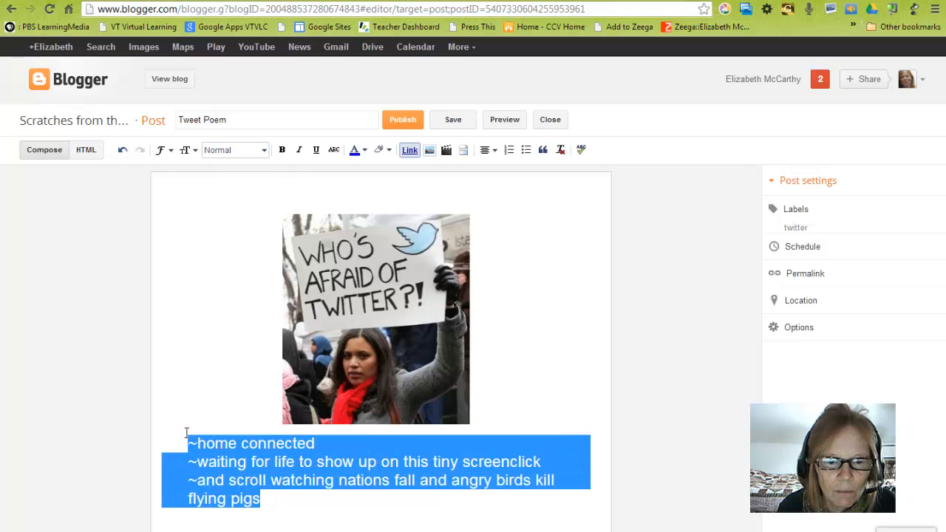
click(168, 151)
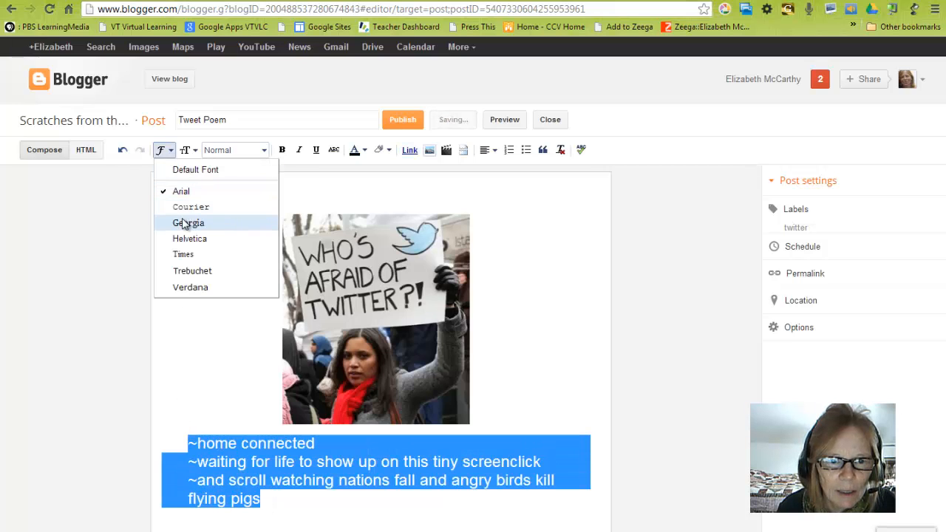
click(185, 255)
click(238, 404)
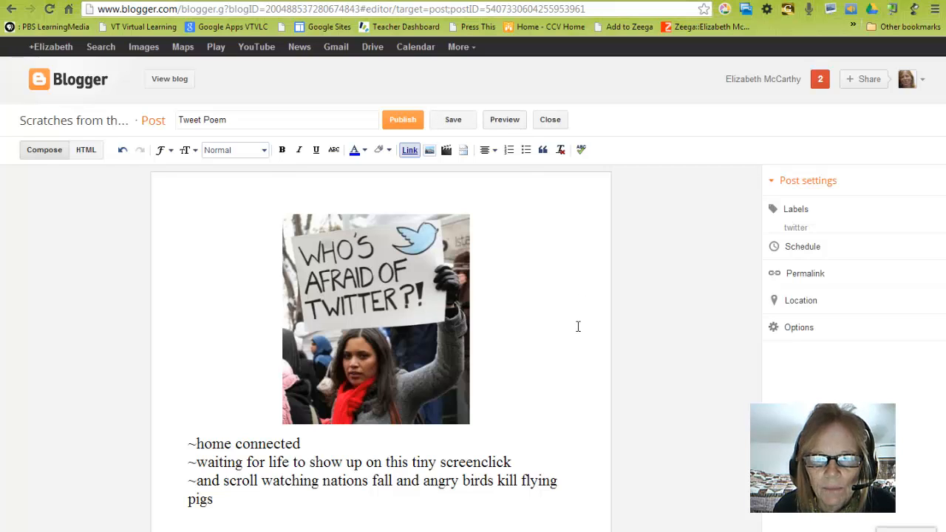
Preview the Tweet Poem post, check its picture, poem text and label, and return to the editor
click(507, 121)
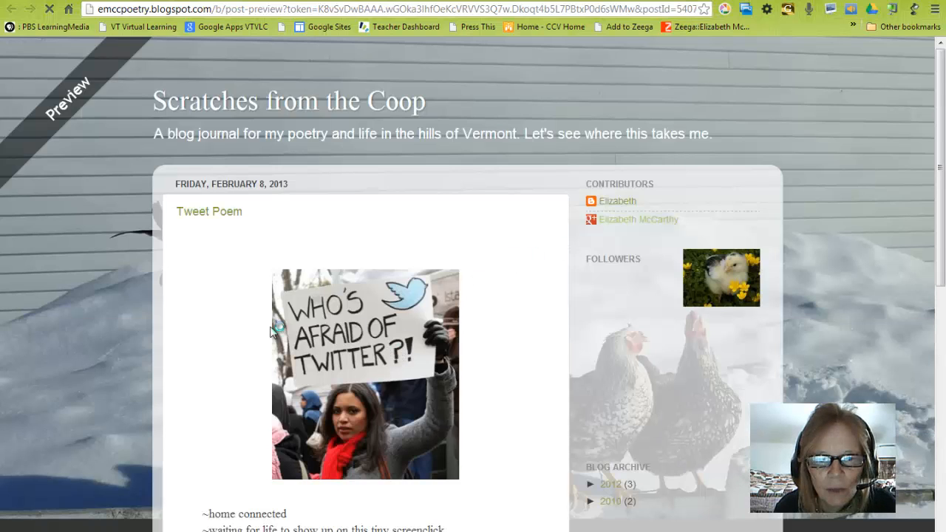
scroll(312, 444, down, 1)
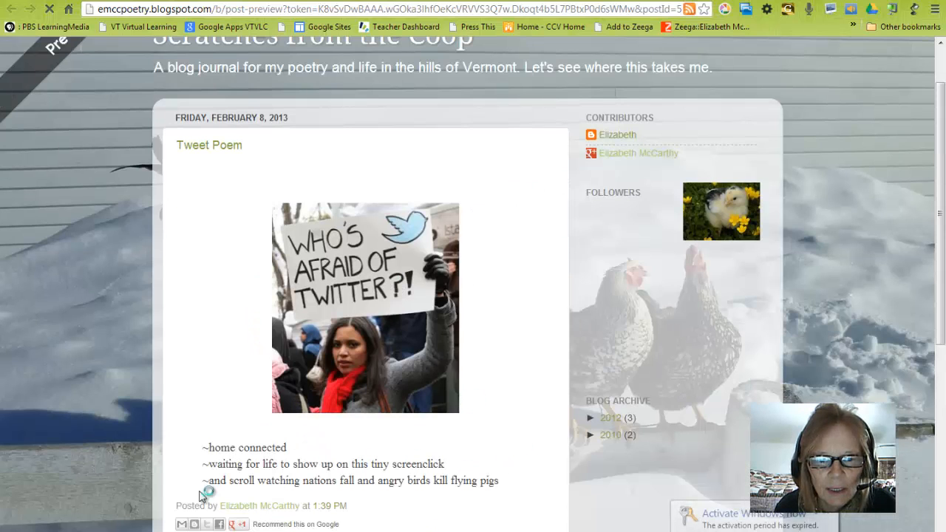
scroll(434, 497, down, 2)
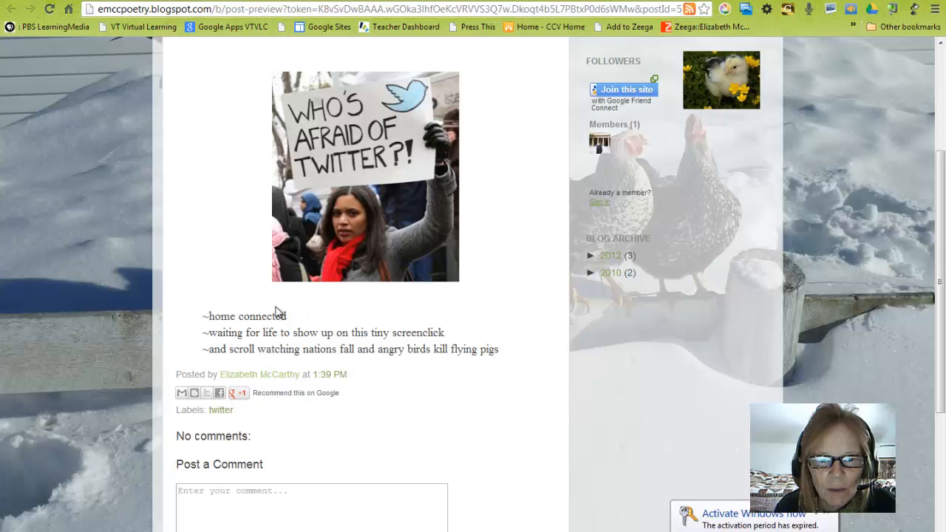
scroll(447, 372, up, 2)
scroll(446, 372, up, 1)
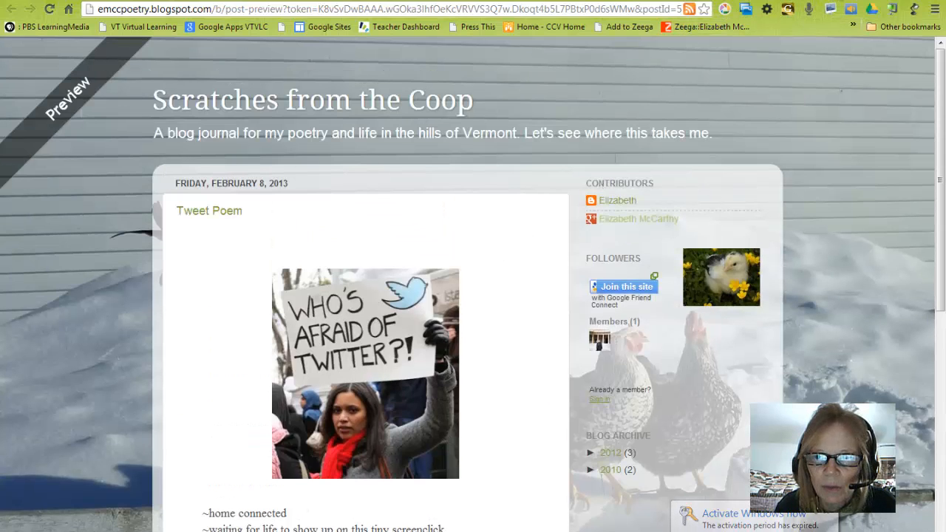
click(807, 1)
Publish the post and address its Google+ share to the Discussion category of the CCV Multimedia and Web Tools community
click(403, 120)
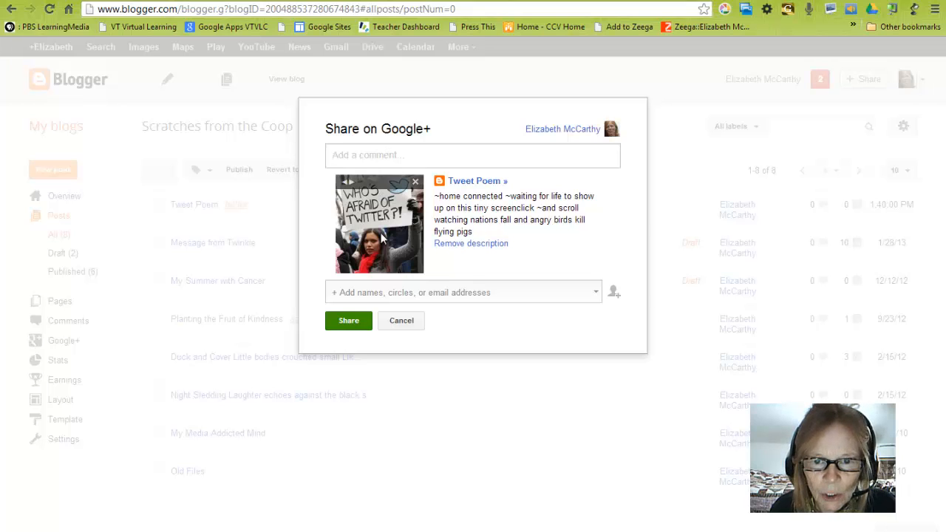
click(375, 295)
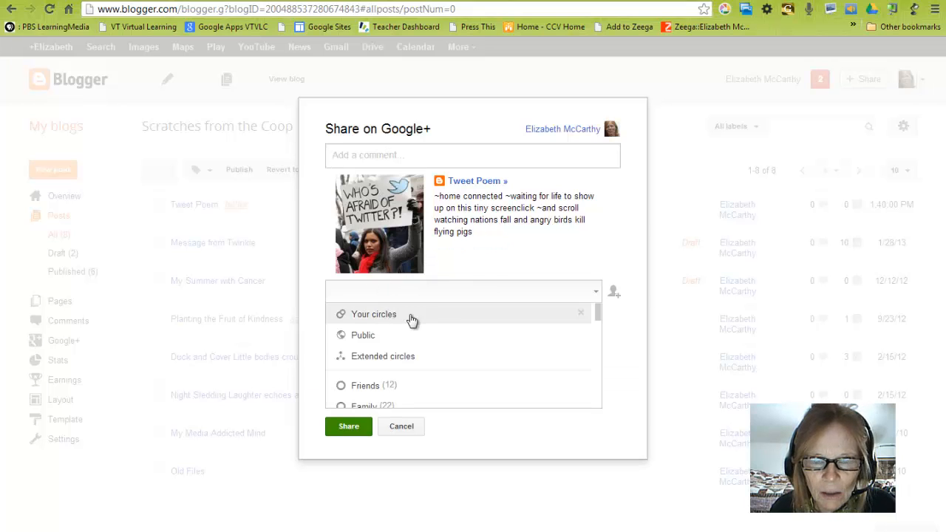
drag(600, 316, 591, 364)
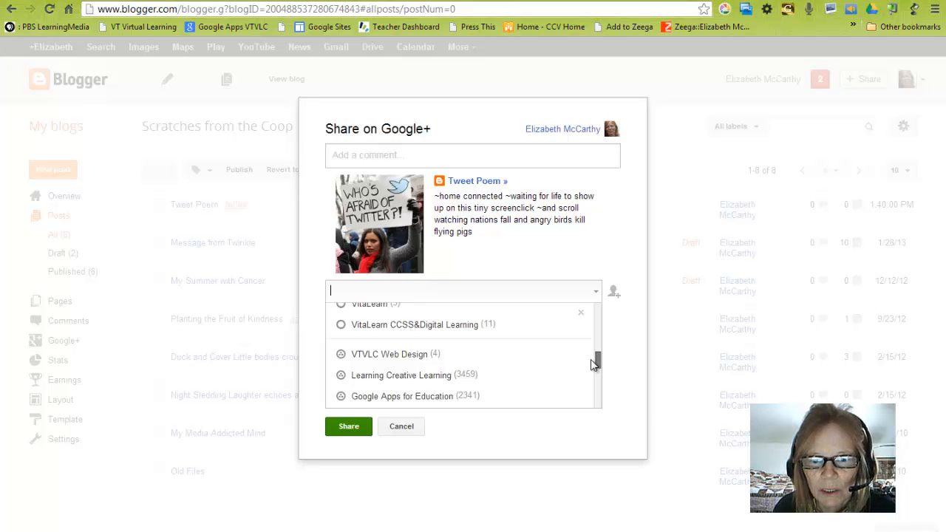
drag(594, 364, 594, 367)
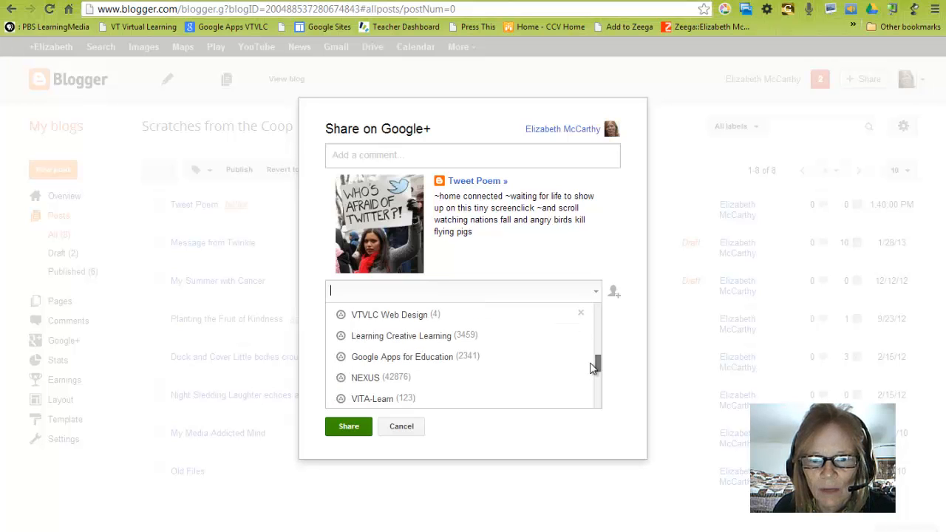
drag(589, 371, 583, 399)
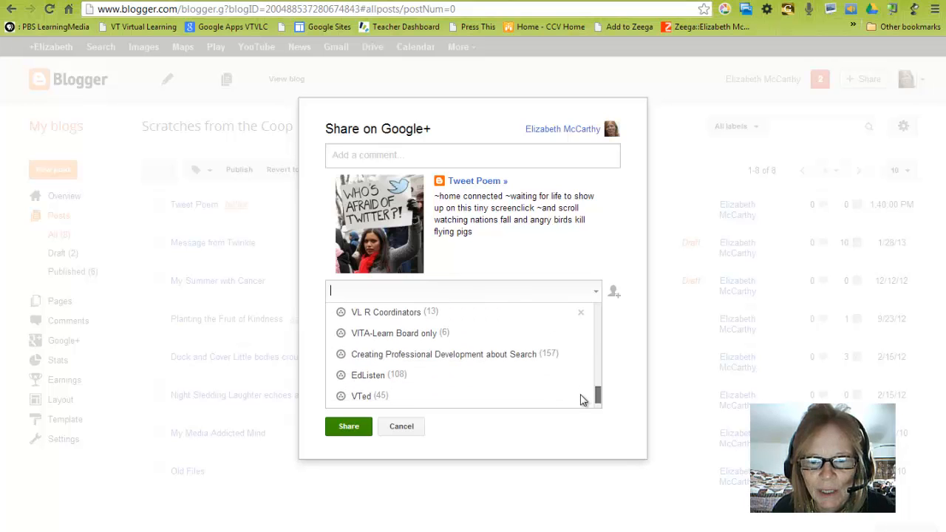
scroll(583, 399, down, 2)
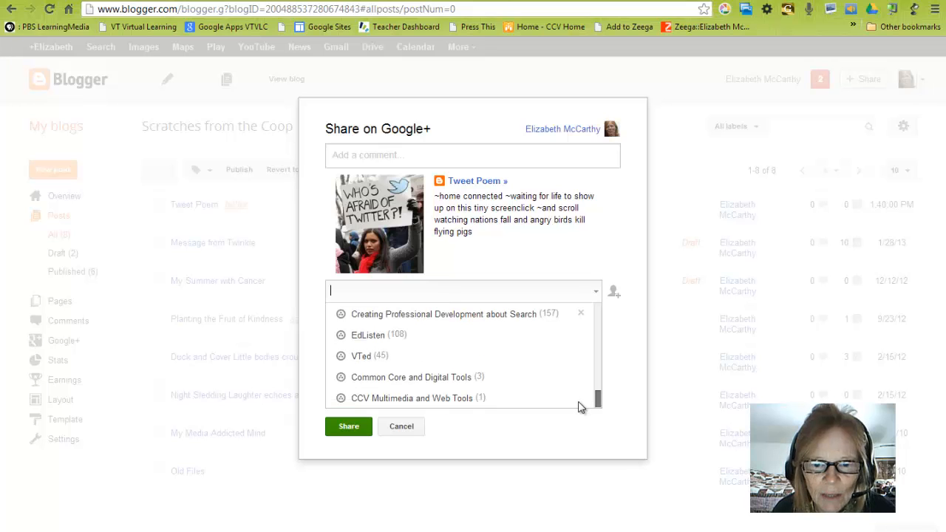
click(492, 400)
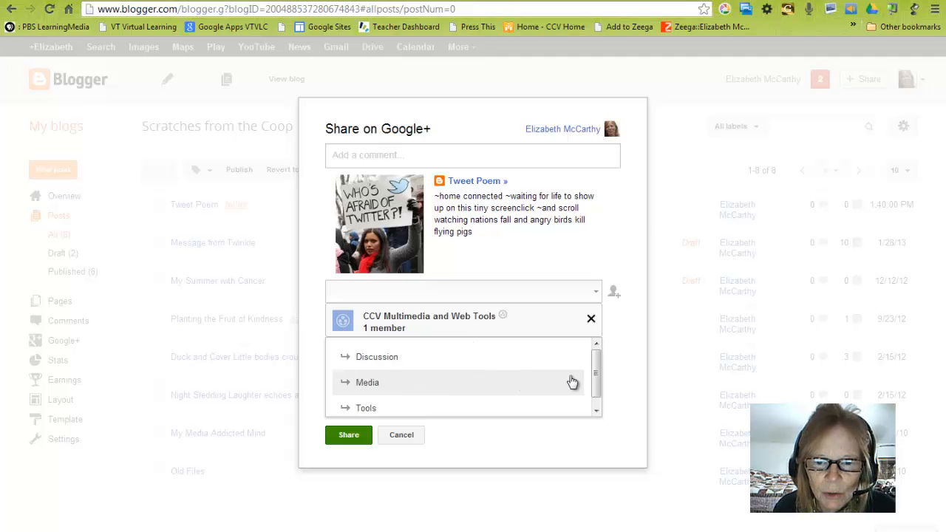
drag(598, 375, 599, 356)
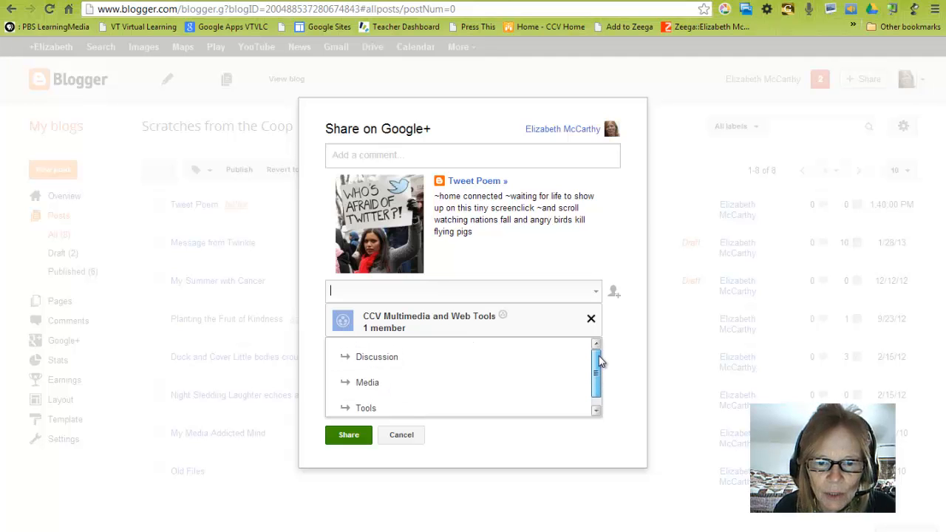
click(378, 359)
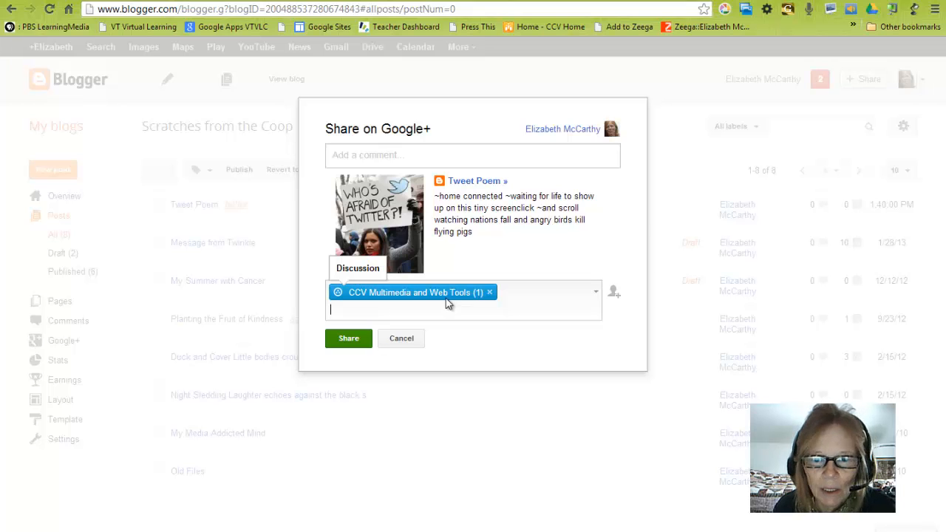
Look through the other available share recipients without adding any, and share the post on Google+
click(510, 300)
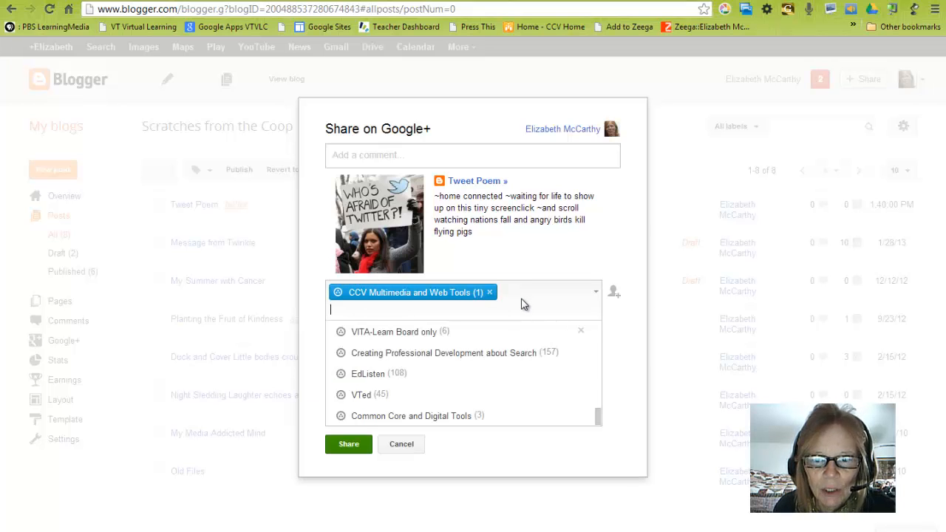
drag(597, 416, 595, 395)
scroll(596, 395, down, 8)
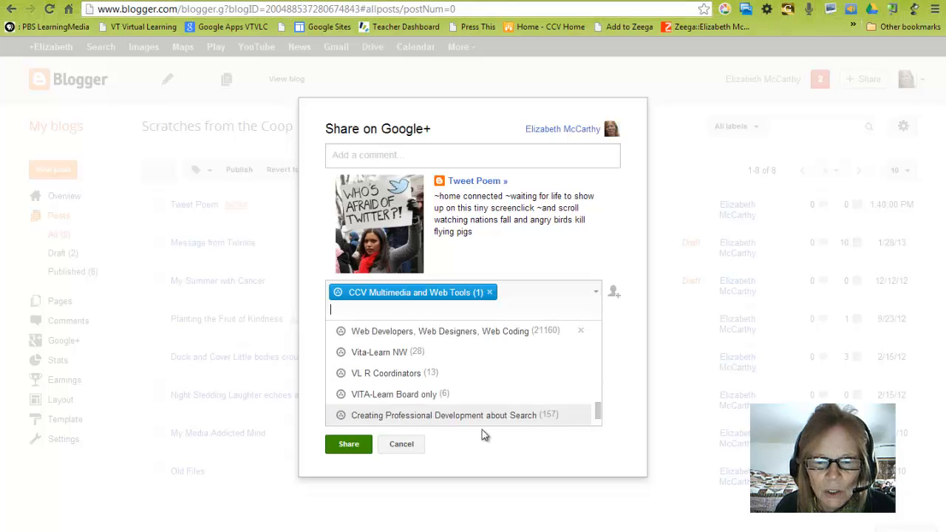
click(349, 445)
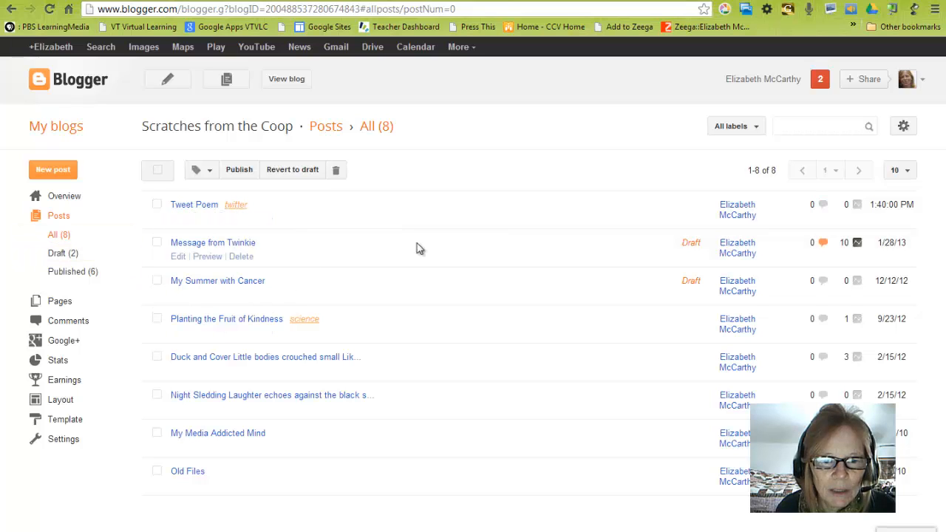
View the published blog, and switch to Google+ to check the shared Tweet Poem post in the home stream
click(284, 80)
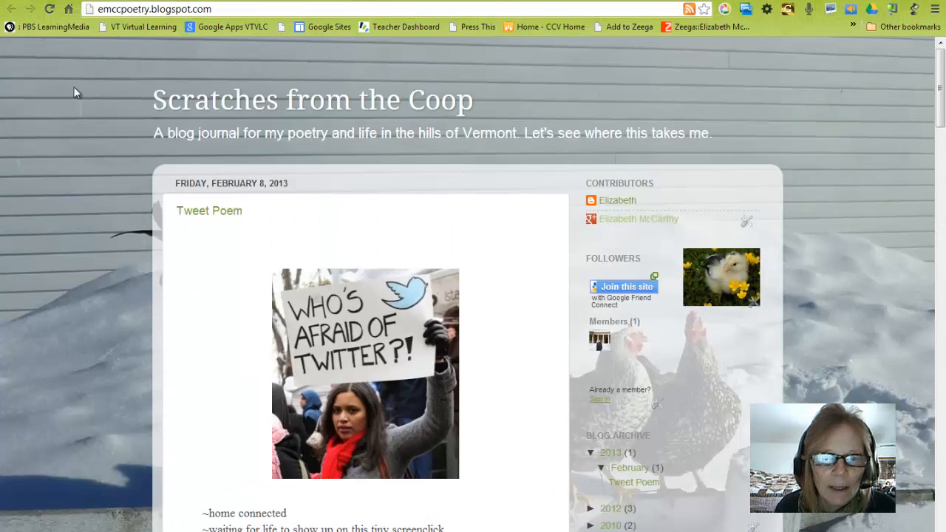
click(165, 0)
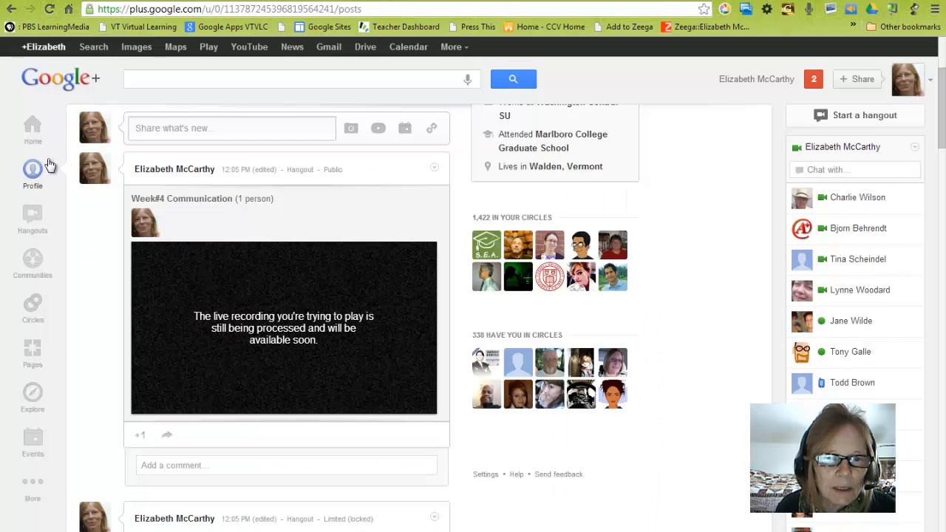
click(53, 302)
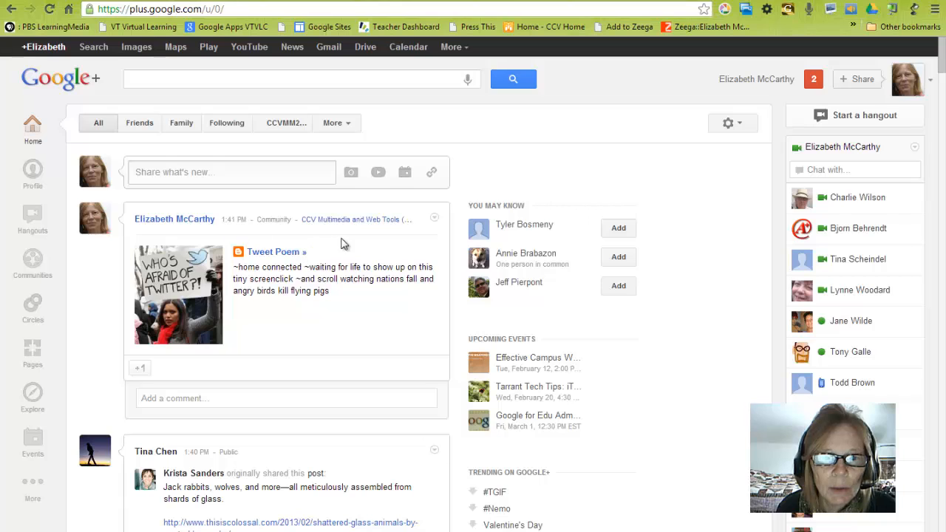
scroll(354, 248, down, 3)
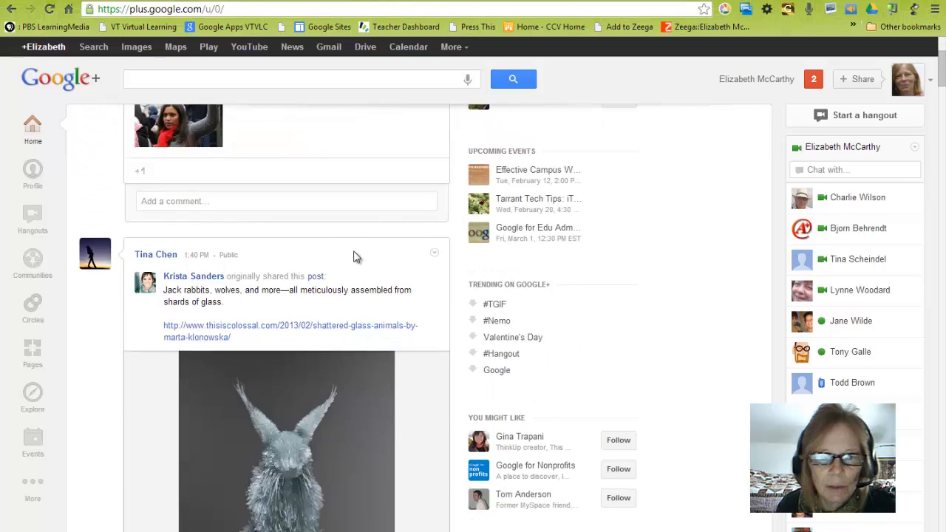
scroll(296, 259, up, 2)
scroll(274, 267, up, 2)
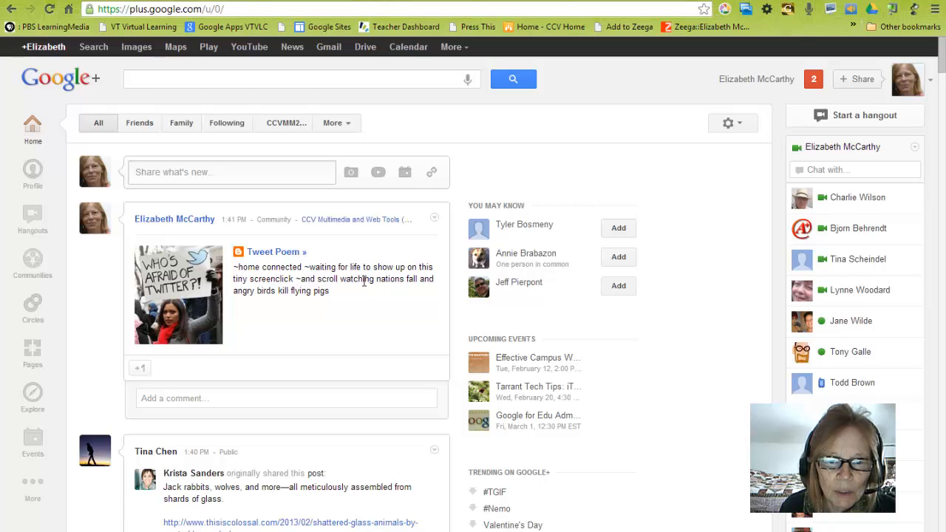
Open the CCV Multimedia and Web Tools community and examine the shared Tweet Poem post there
click(37, 266)
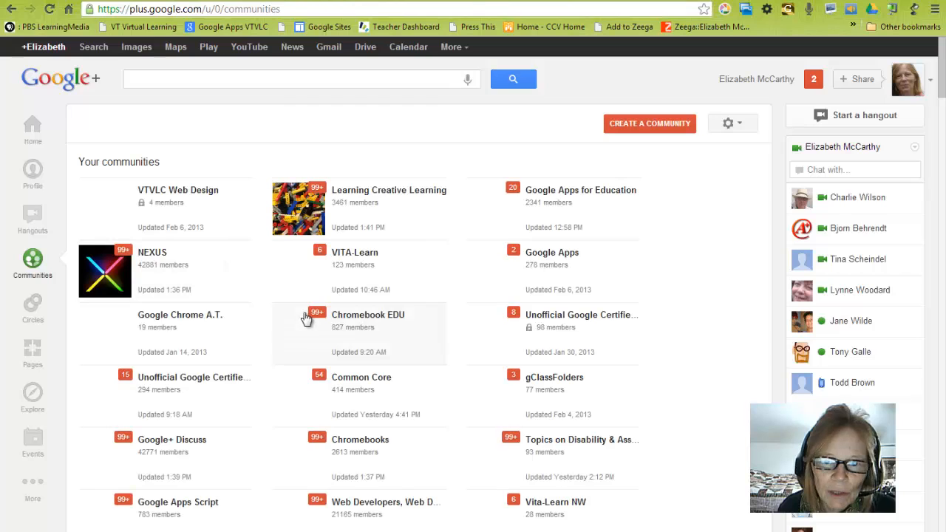
scroll(433, 288, down, 5)
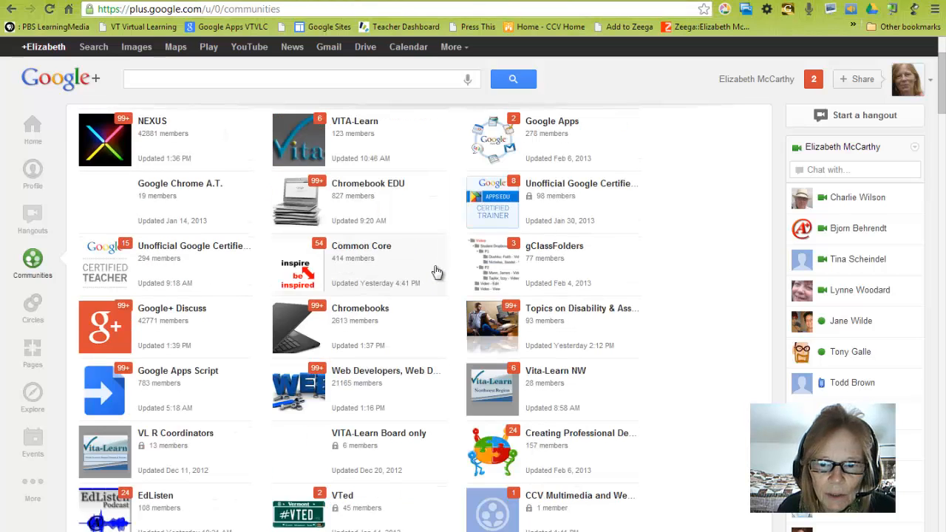
scroll(313, 331, up, 2)
click(536, 438)
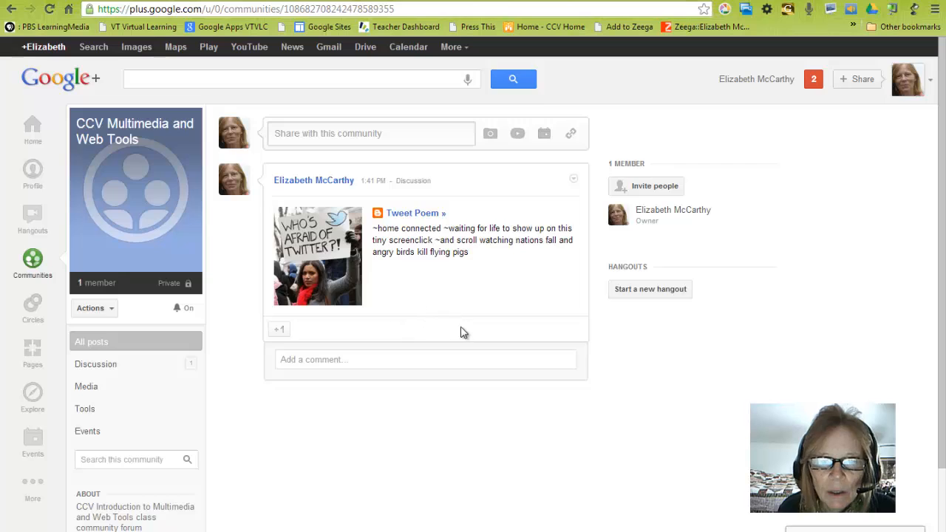
scroll(461, 333, down, 3)
scroll(444, 318, up, 3)
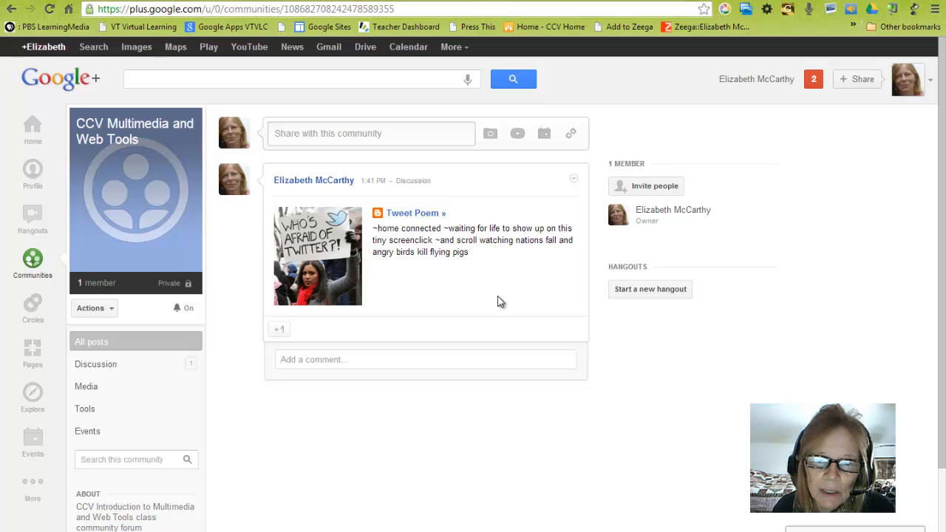
Toggle the notifications for the CCV Multimedia and Web Tools community, leaving them on
click(189, 314)
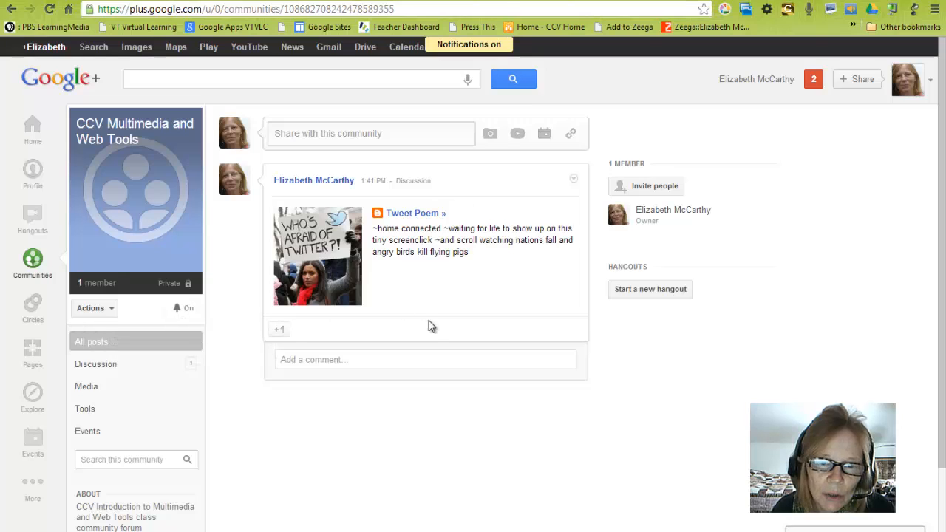
click(191, 317)
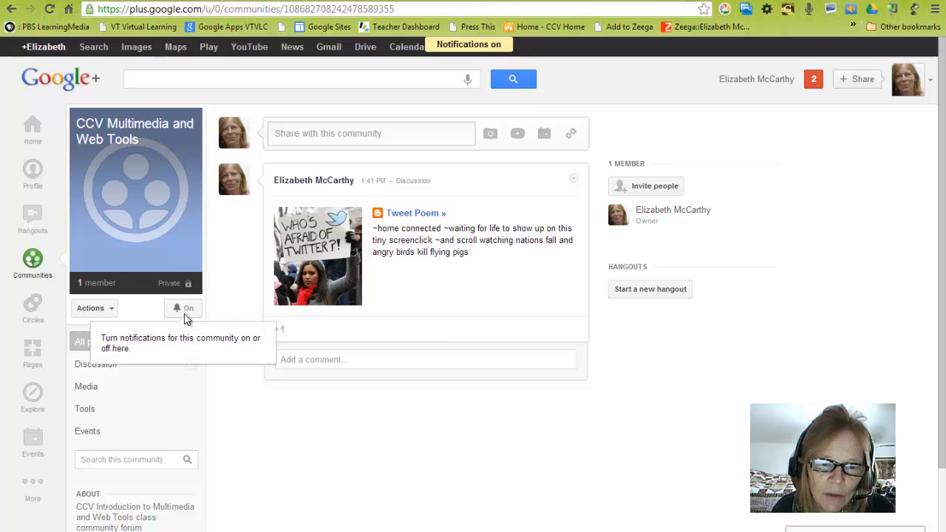